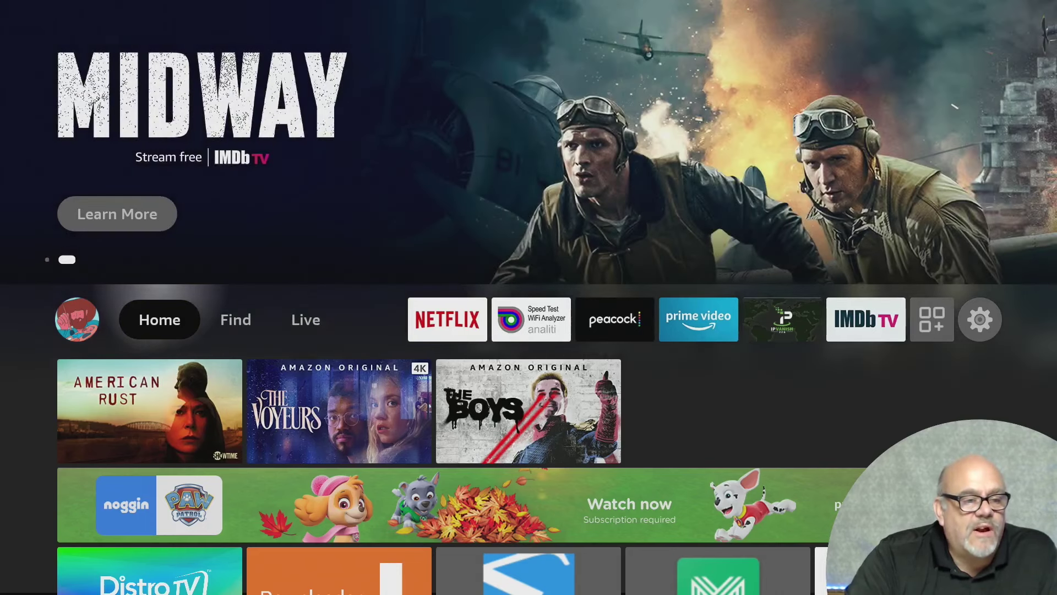
- Go to Settings > My Fire TV > Developer options to see Downloader allowed to install unknown apps
key("Right")
key("Right")
key("Right")
key("Right")
key("Right")
key("Right")
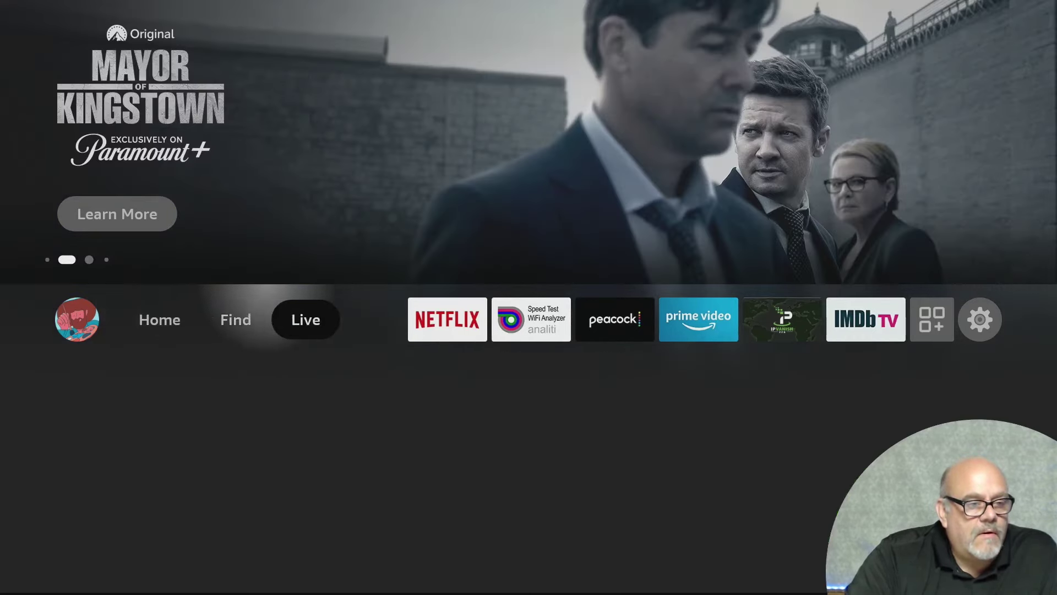
key("Right")
key("Right")
key("Right")
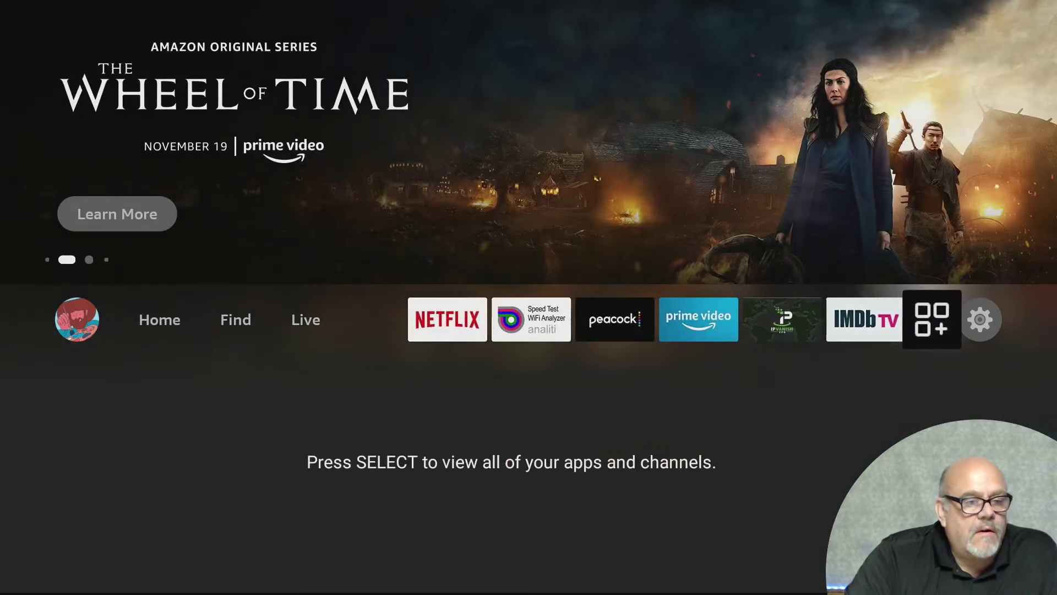
key("Right")
key("Down")
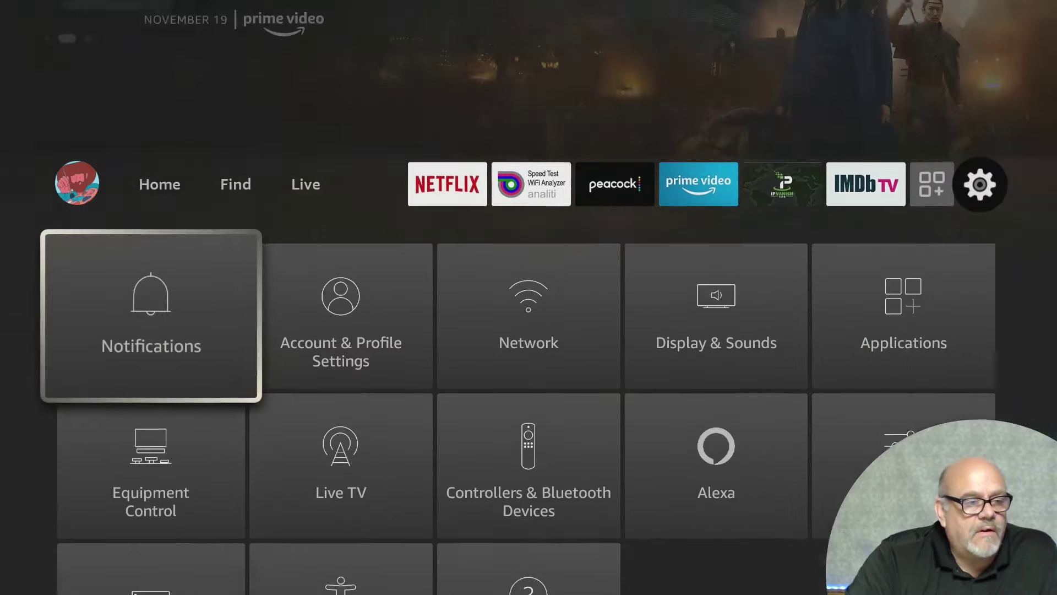
key("Down")
key("Down")
key("Return")
key("Down")
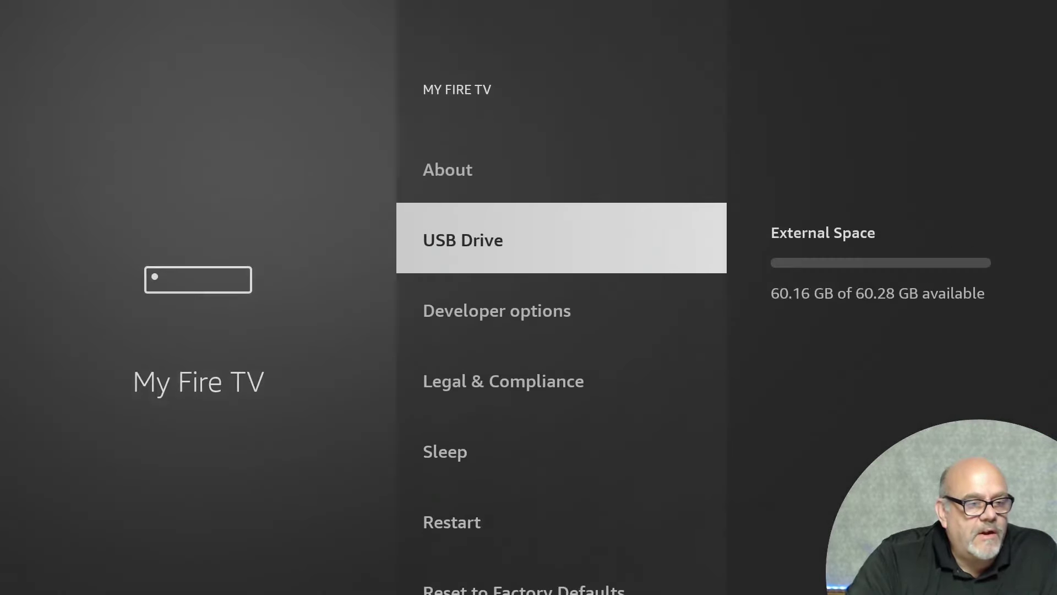
key("Down")
key("Return")
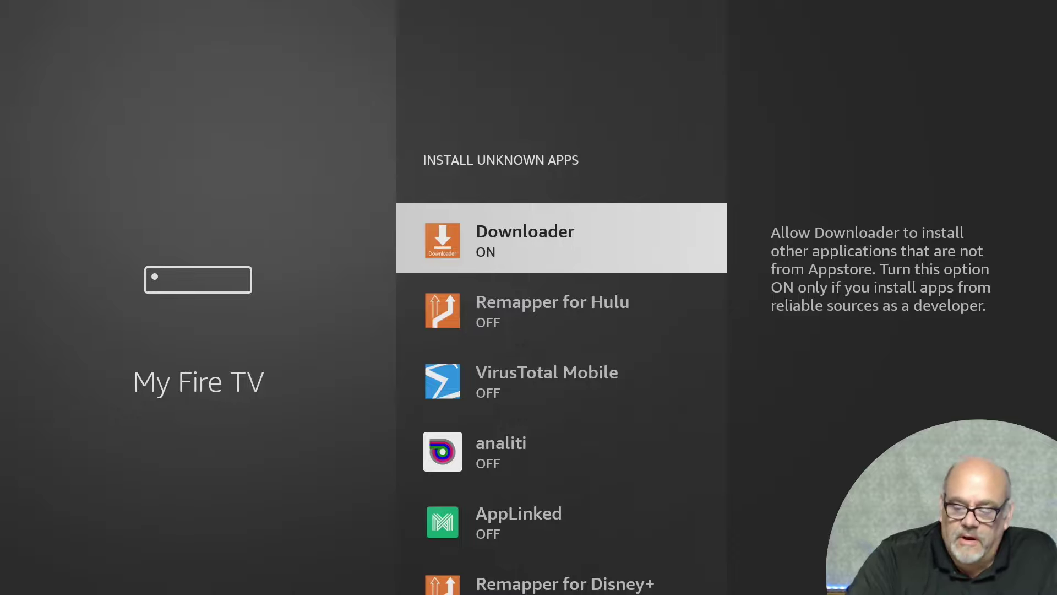
- Return Home, launch Downloader from recently used apps, and select its URL field
key("Home")
key("Down")
key("Down")
key("Down")
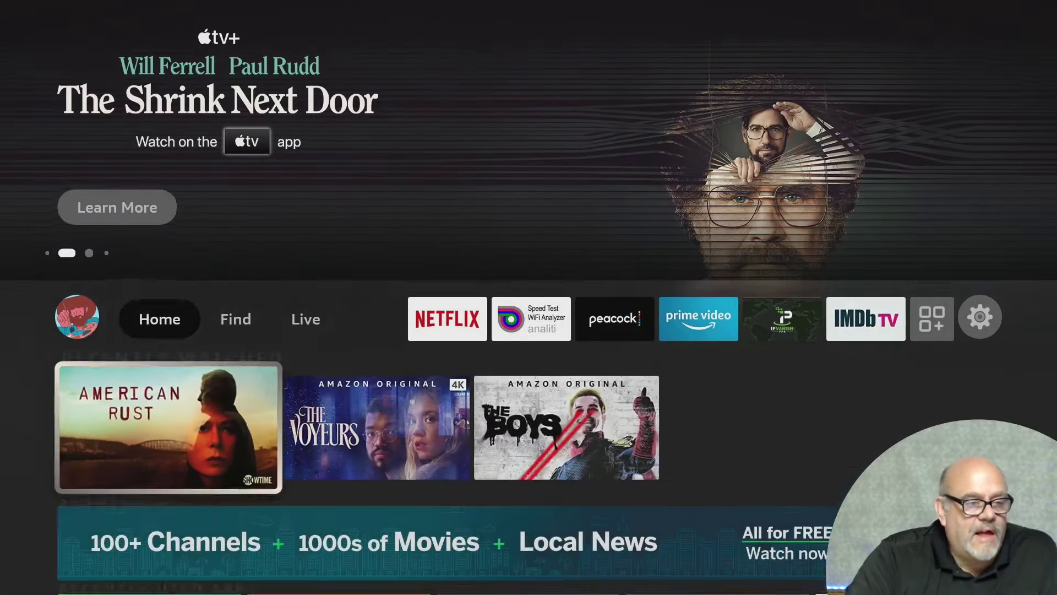
key("Right")
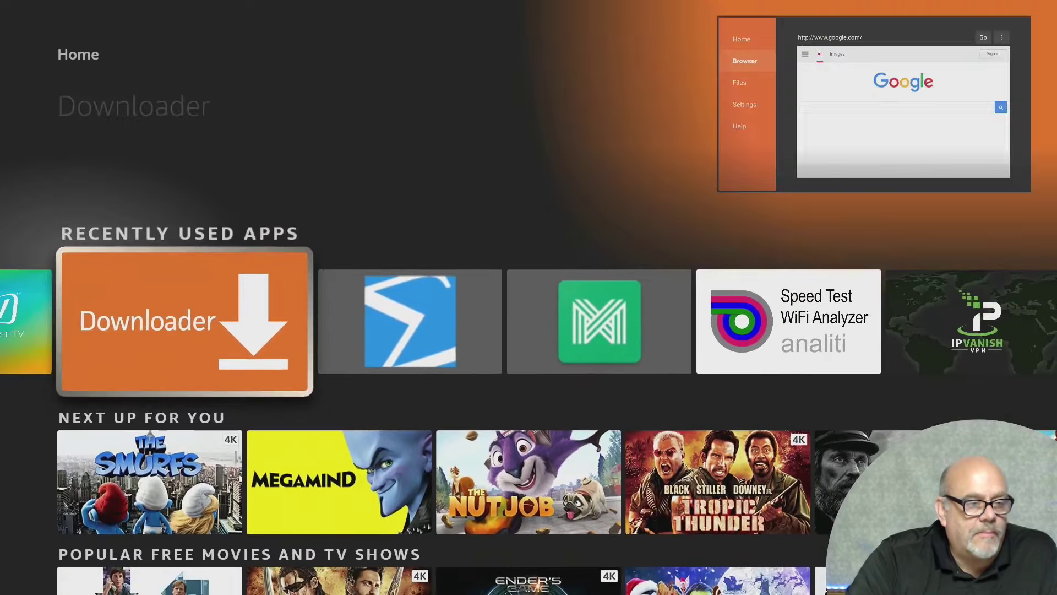
key("Return")
key("Right")
key("Return")
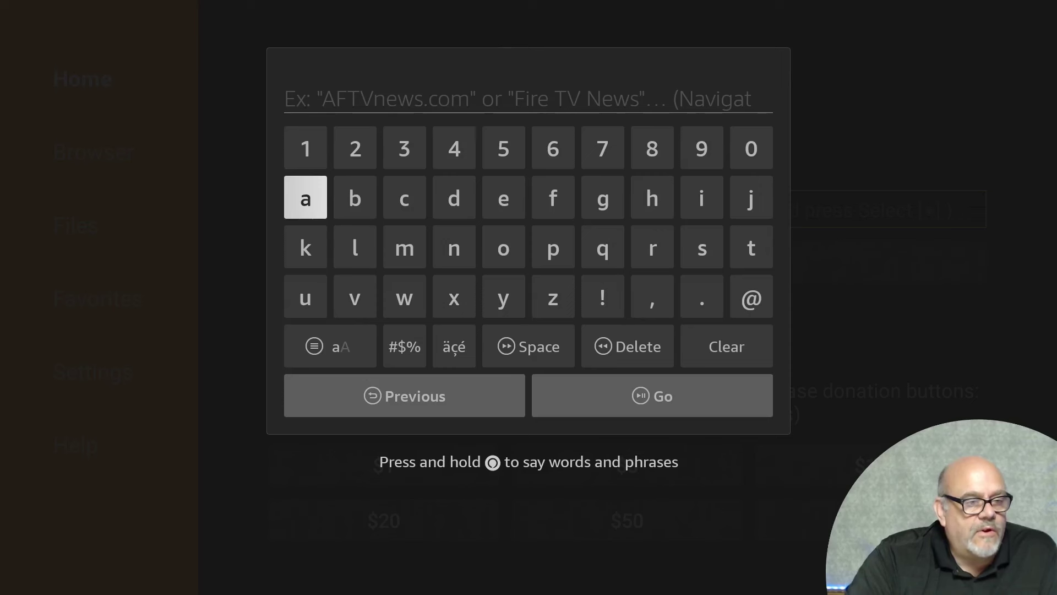
- Enter the code 61187 on the on-screen keyboard and submit it with Go
key("Up")
key("Right")
key("Right")
key("Right")
key("Right")
key("Right")
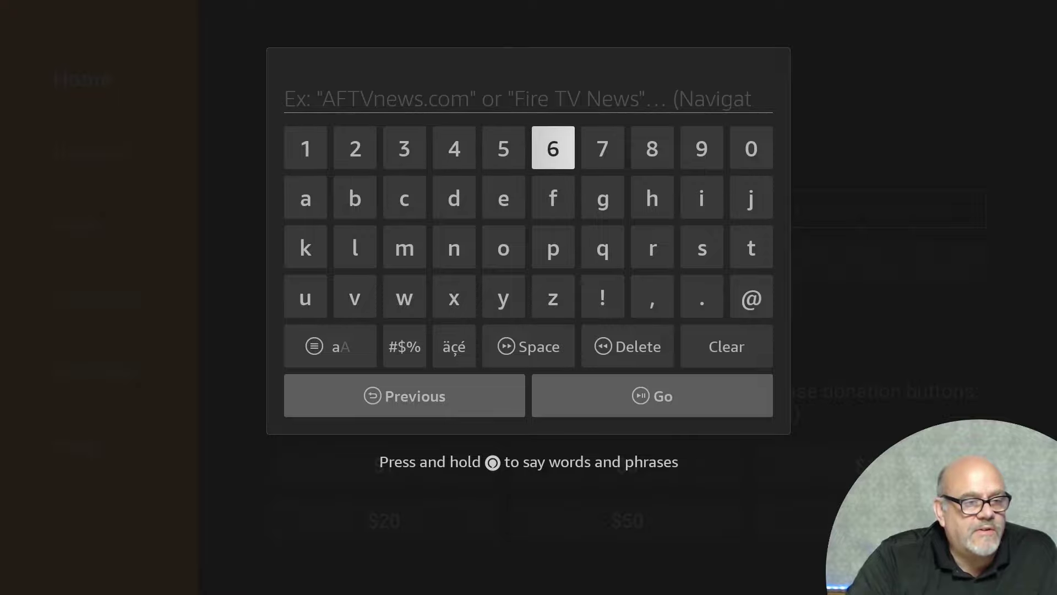
key("Return")
key("Left")
key("Left")
key("Left")
key("Left")
key("Left")
key("Return")
key("Return")
key("Right")
key("Right")
key("Right")
key("Right")
key("Right")
key("Right")
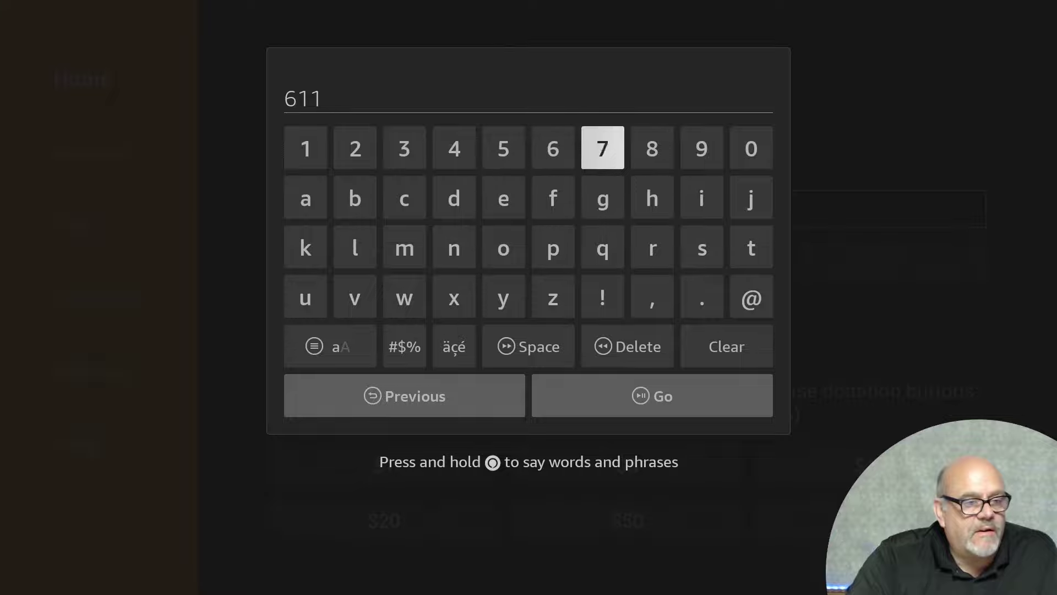
key("Right")
key("Return")
key("Left")
key("Return")
key("Down")
key("Down")
key("Down")
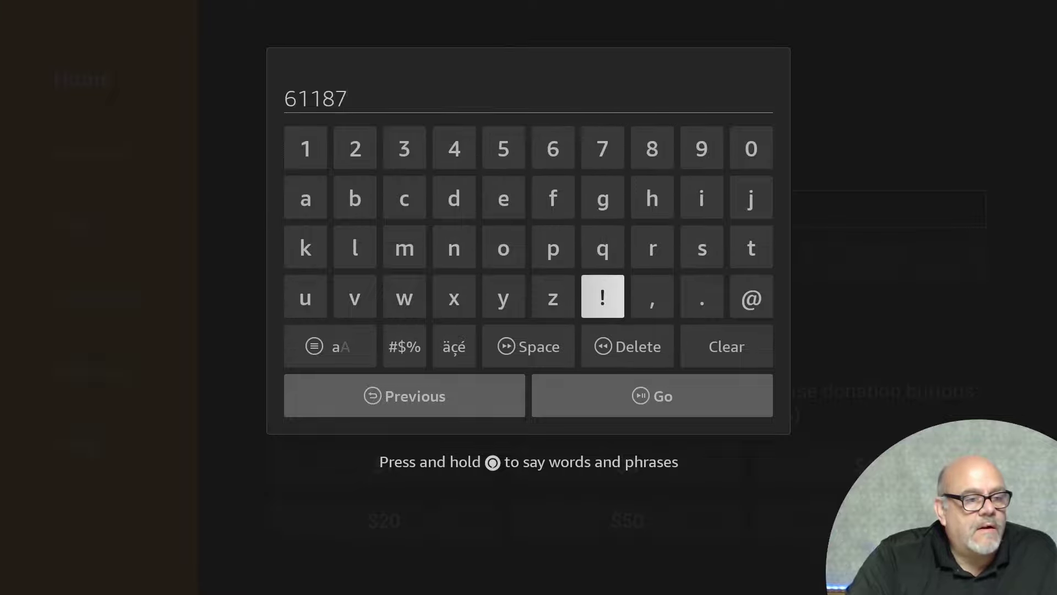
key("Down")
key("Down")
key("Return")
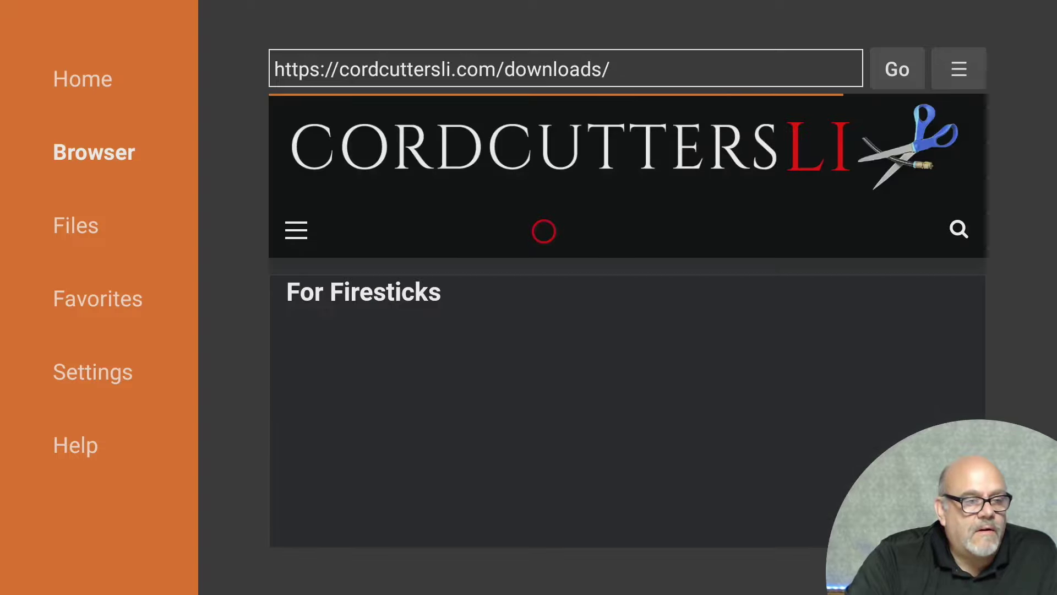
- Scroll down the cordcuttersli downloads list to the X-plore File Manager entry (8 MB)
scroll(544, 524, "down", 10)
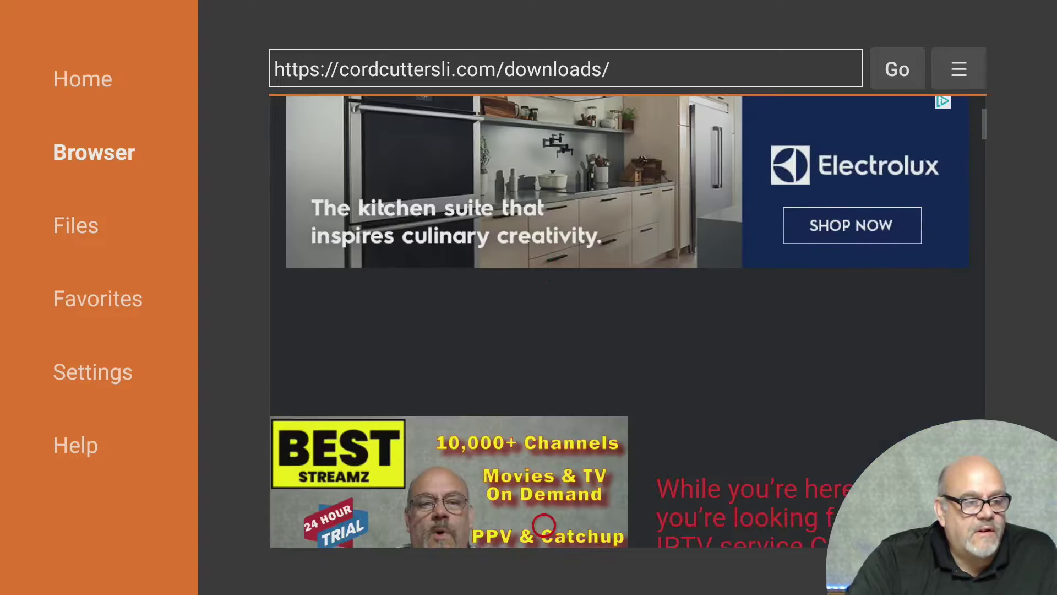
scroll(544, 525, "down", 10)
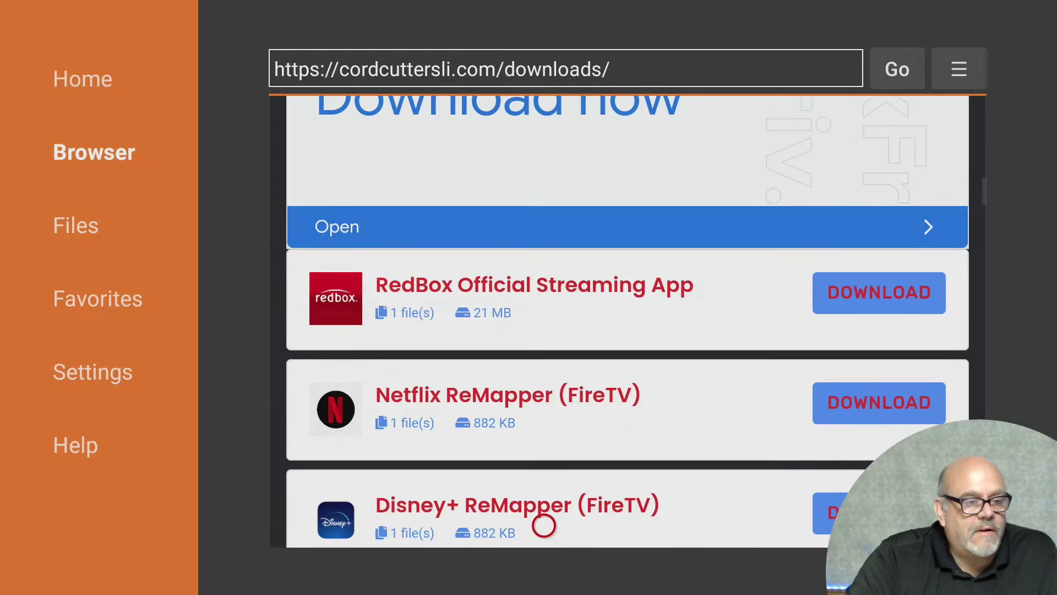
scroll(544, 525, "down", 5)
scroll(543, 524, "down", 8)
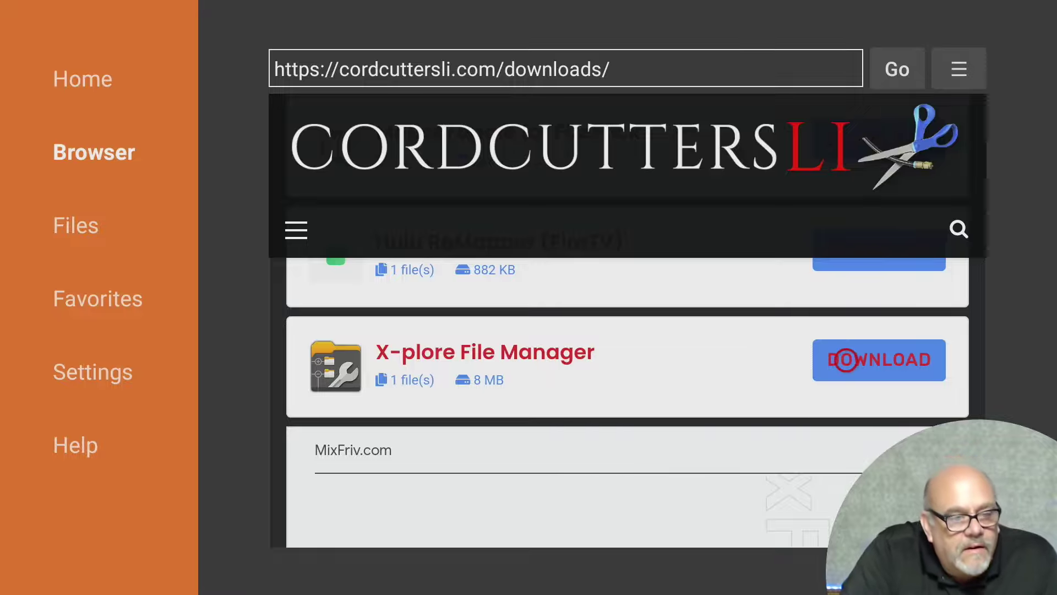
- Download and install X-plore File Manager, then close the installer with DONE
left_click(846, 360)
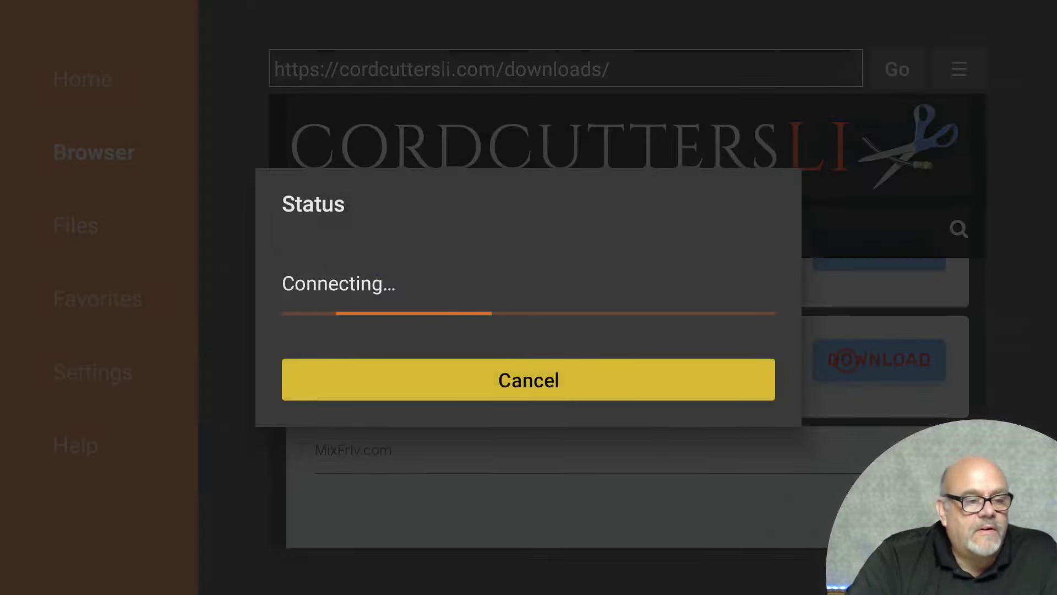
key("Right")
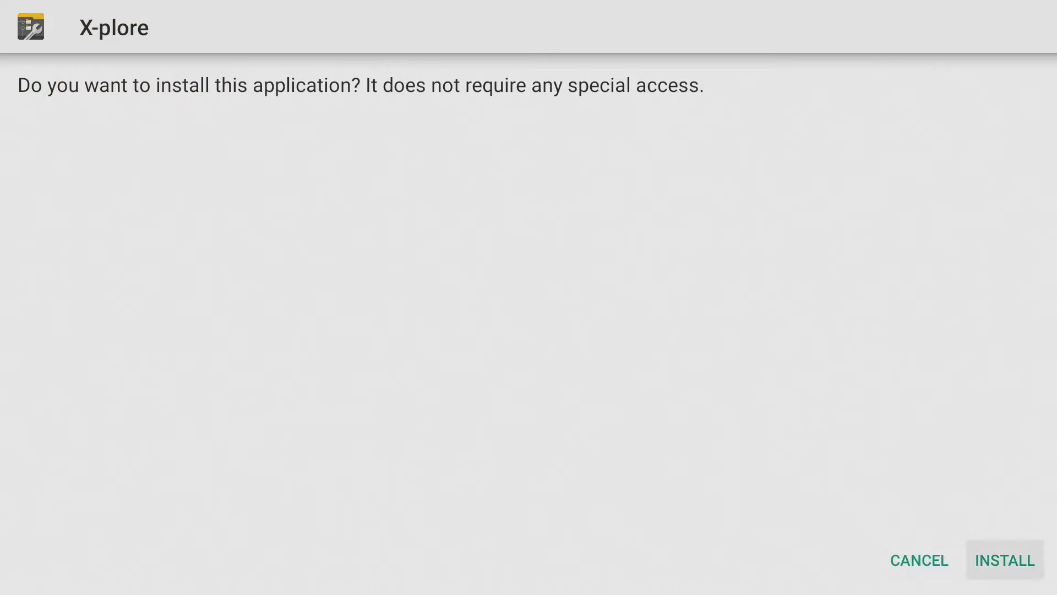
key("Return")
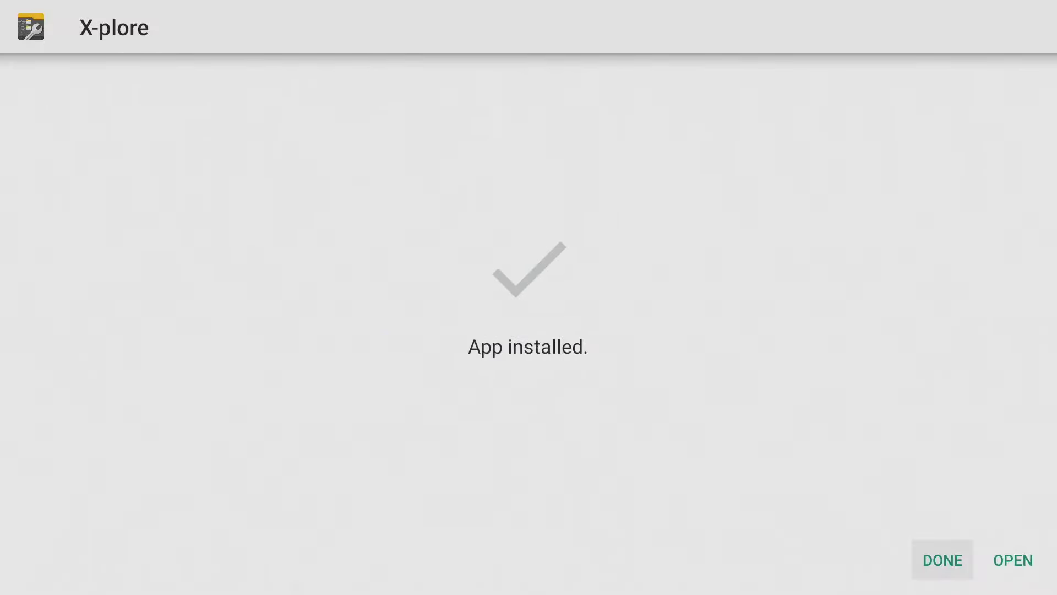
key("Return")
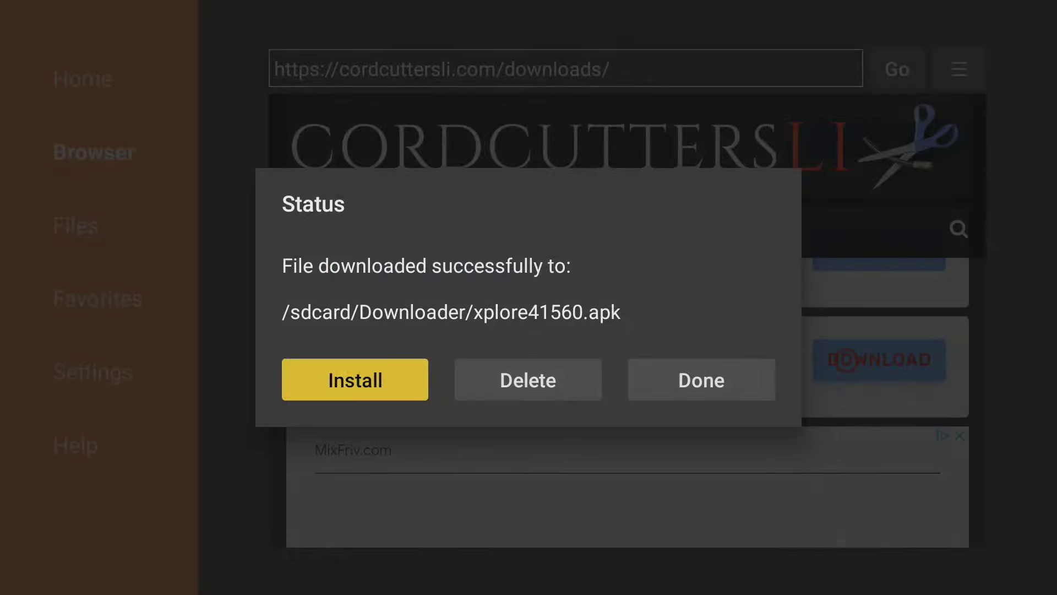
- Delete the downloaded xplore41560.apk file and confirm the deletion
key("Right")
key("Return")
key("Left")
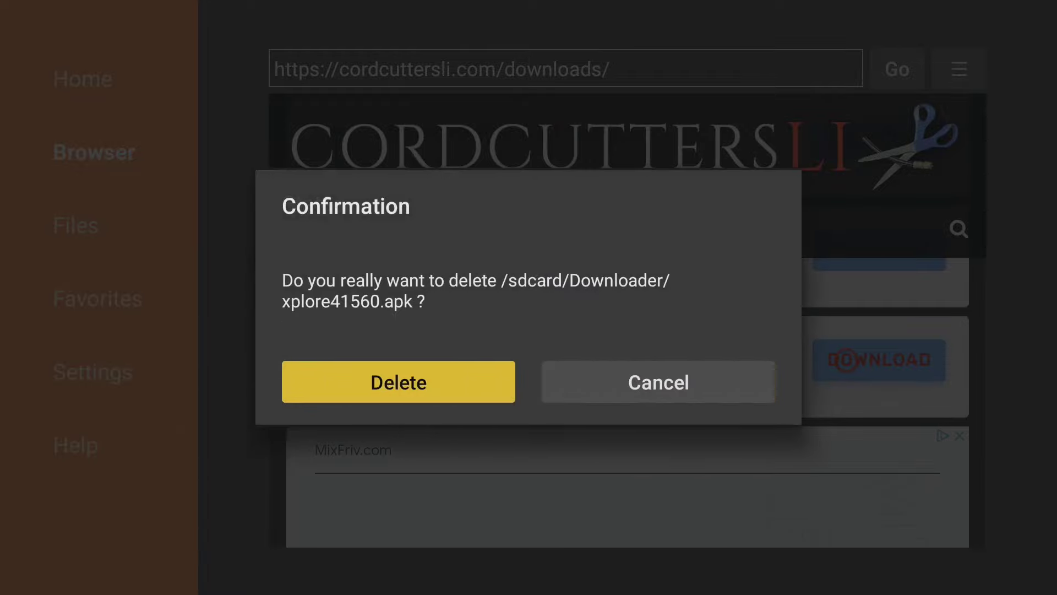
key("Return")
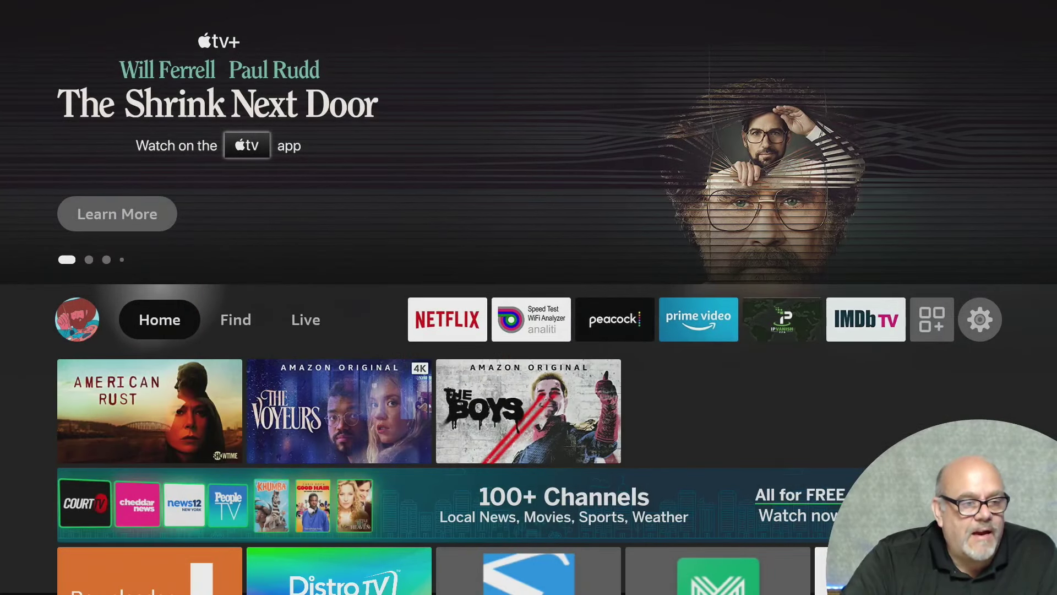
- Switch X-plore ON in My Fire TV > Developer options > Install unknown apps
key("Right")
key("Right")
key("Right")
key("Right")
key("Right")
key("Right")
key("Right")
key("Right")
key("Right")
key("Right")
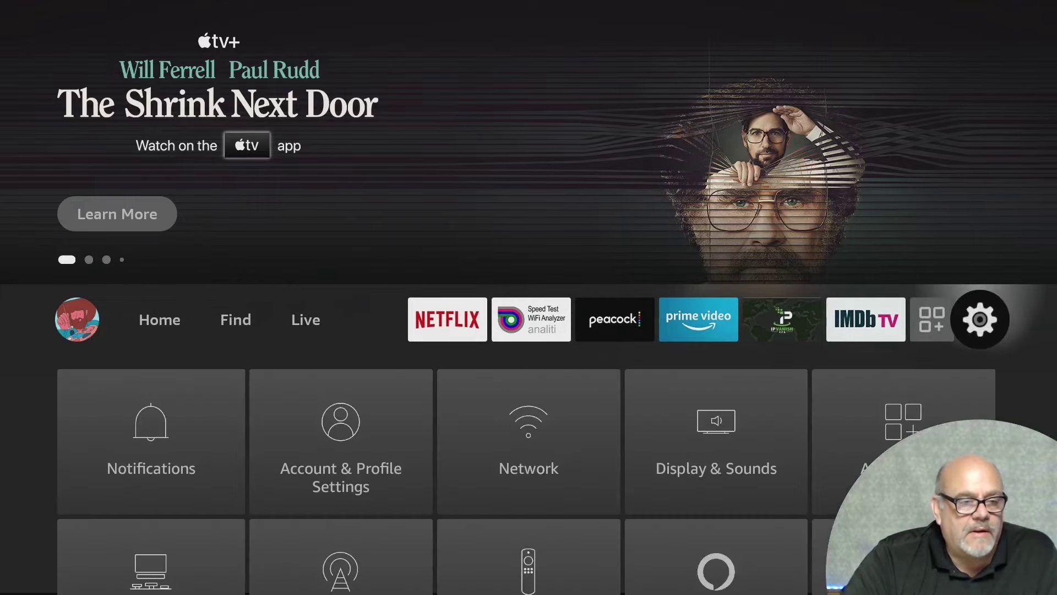
key("Down")
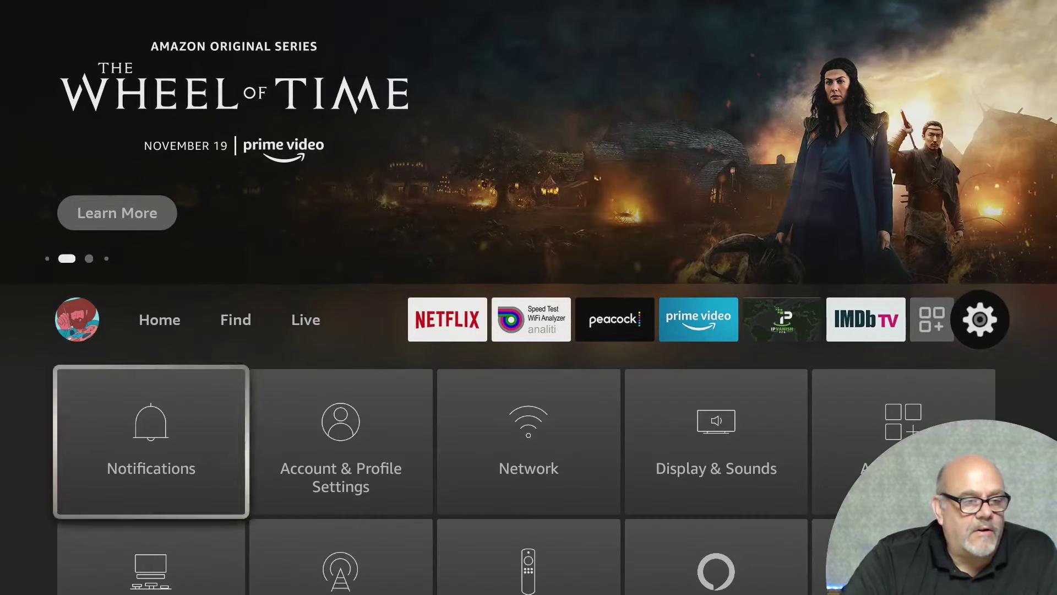
key("Down")
key("Down")
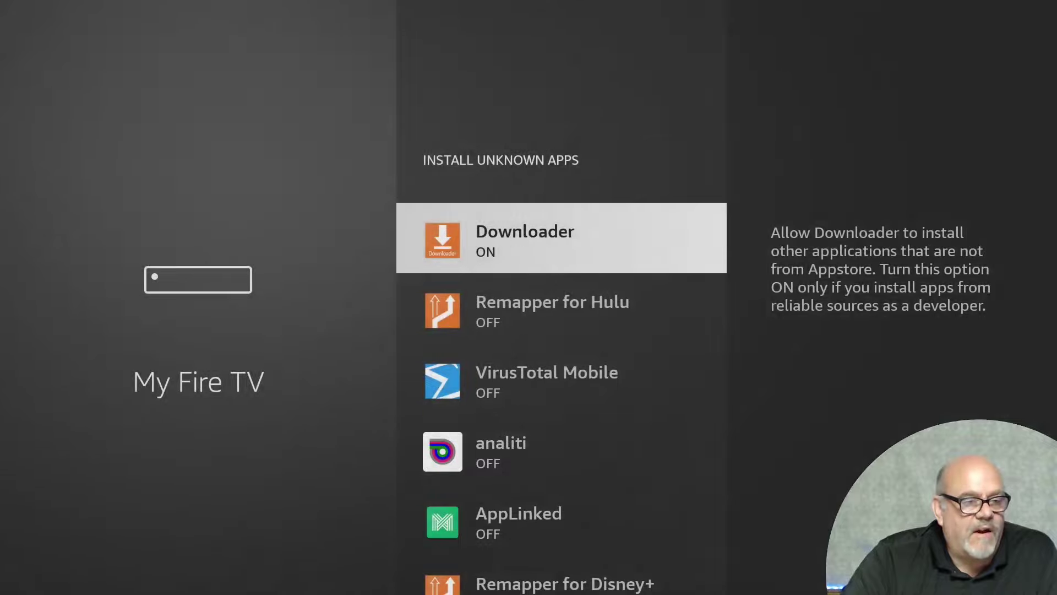
key("Escape")
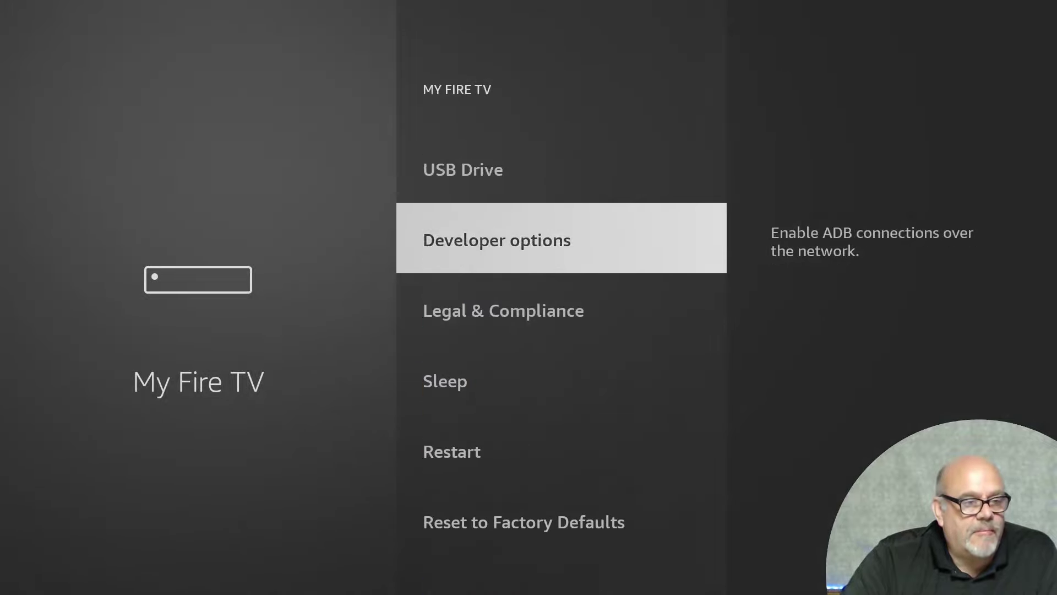
key("Return")
key("Down")
key("Return")
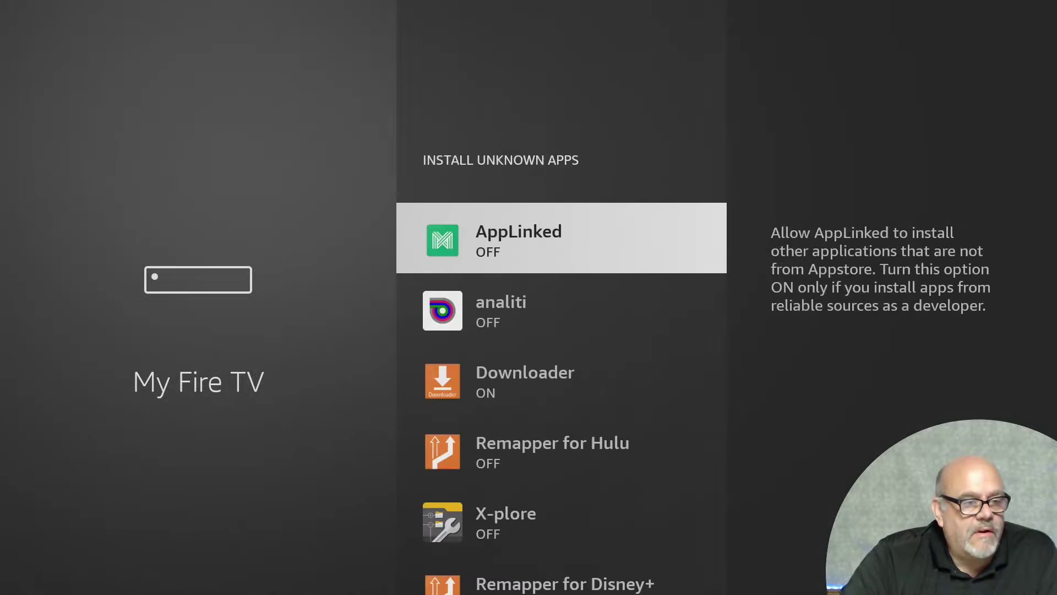
key("Down")
key("Down")
key("Down")
key("Down")
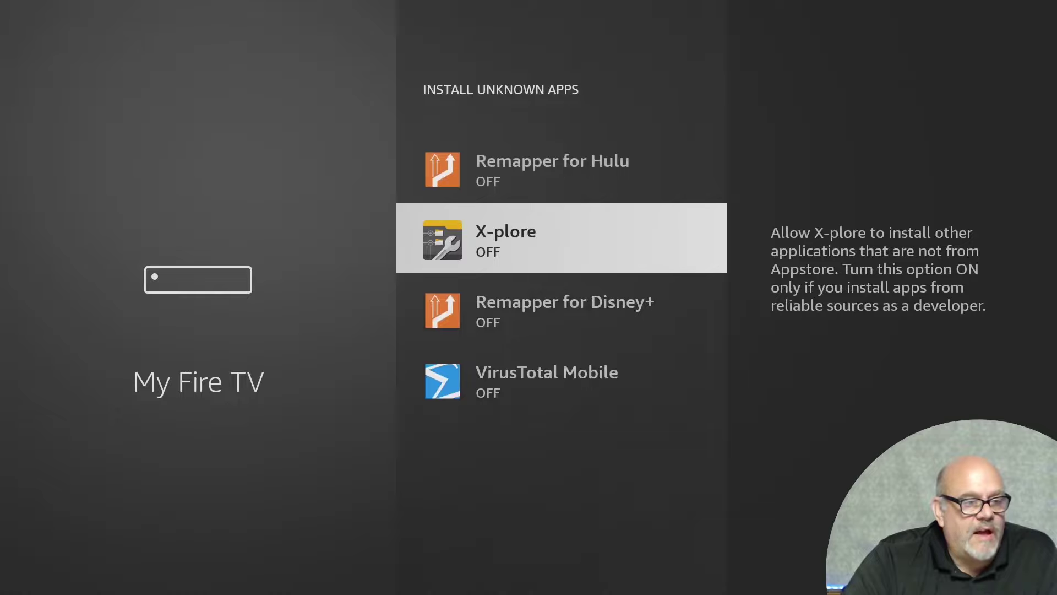
key("Return")
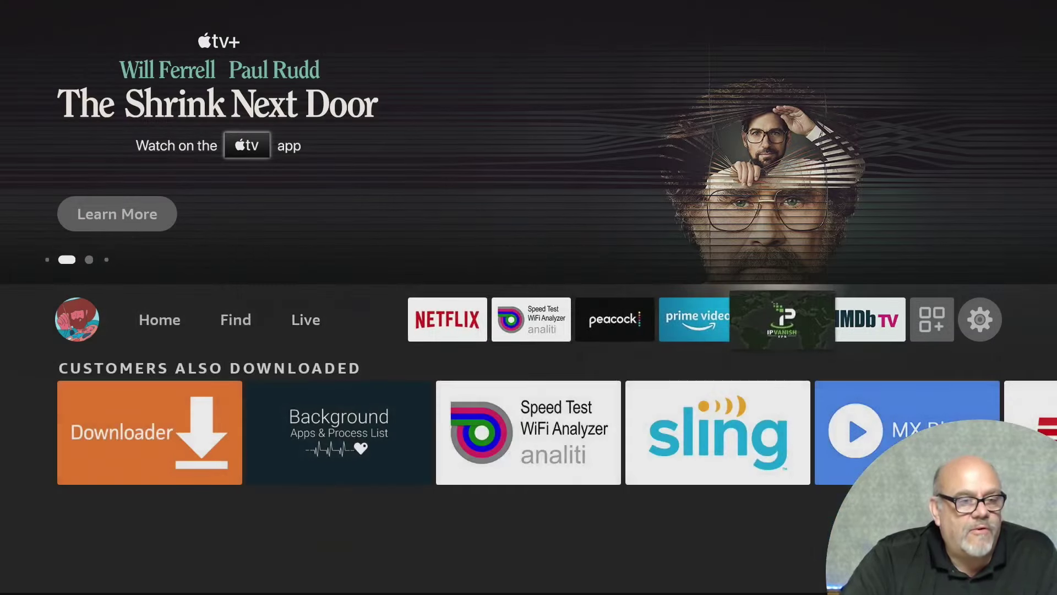
- Open Settings > Applications > Manage Installed Applications
key("Right")
key("Right")
key("Right")
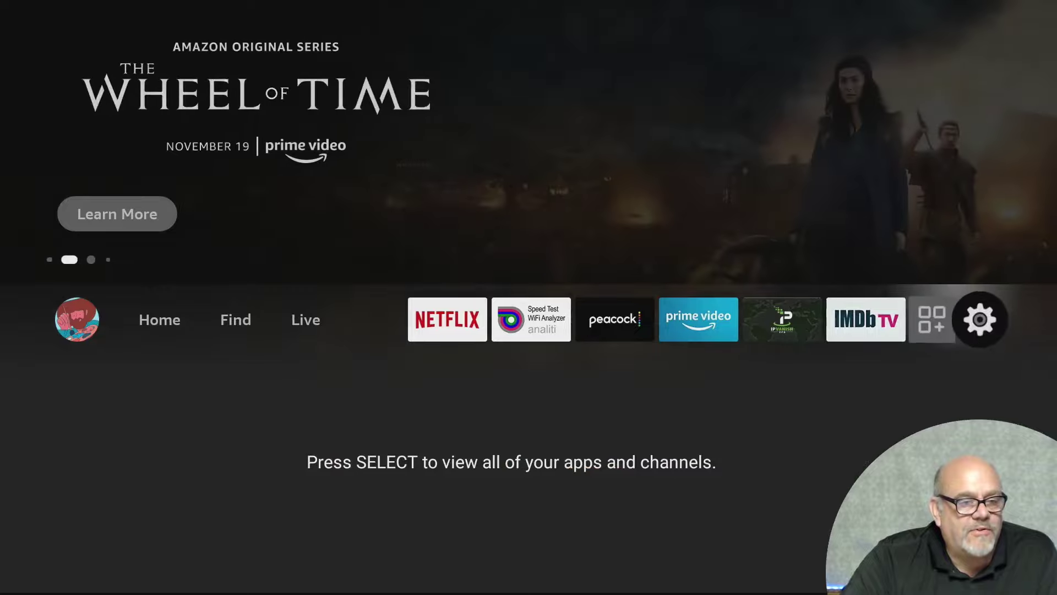
key("Down")
key("Right")
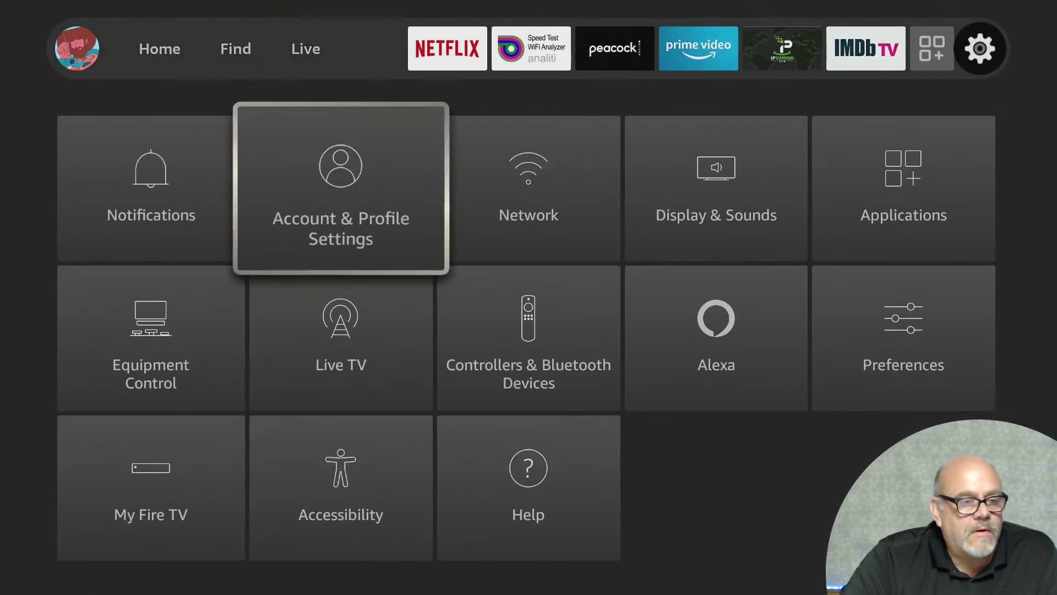
key("Right")
key("Right")
key("Right")
key("Return")
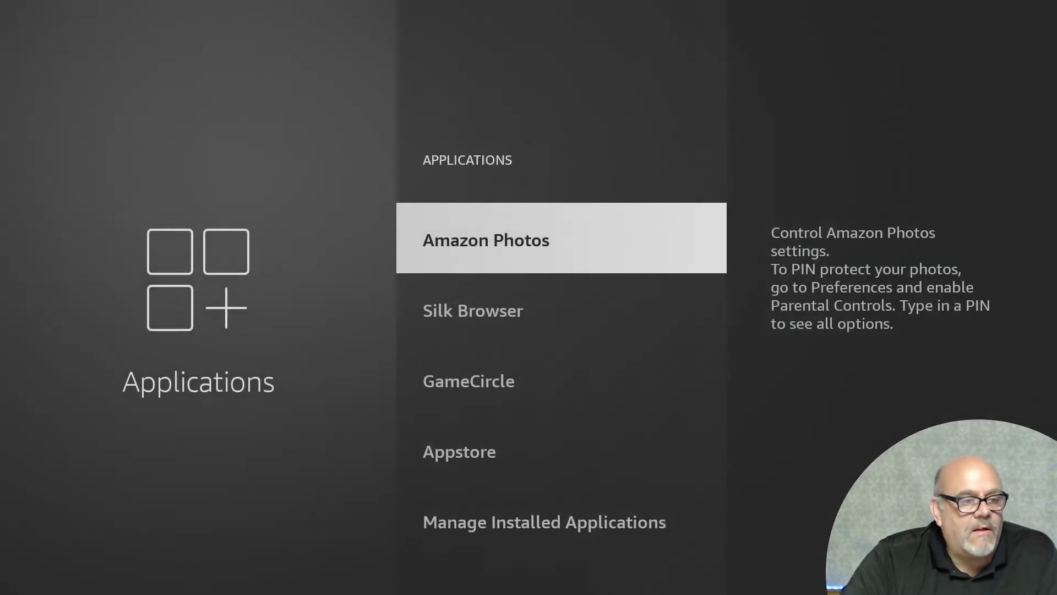
key("Down")
key("Down")
key("Down")
key("Down")
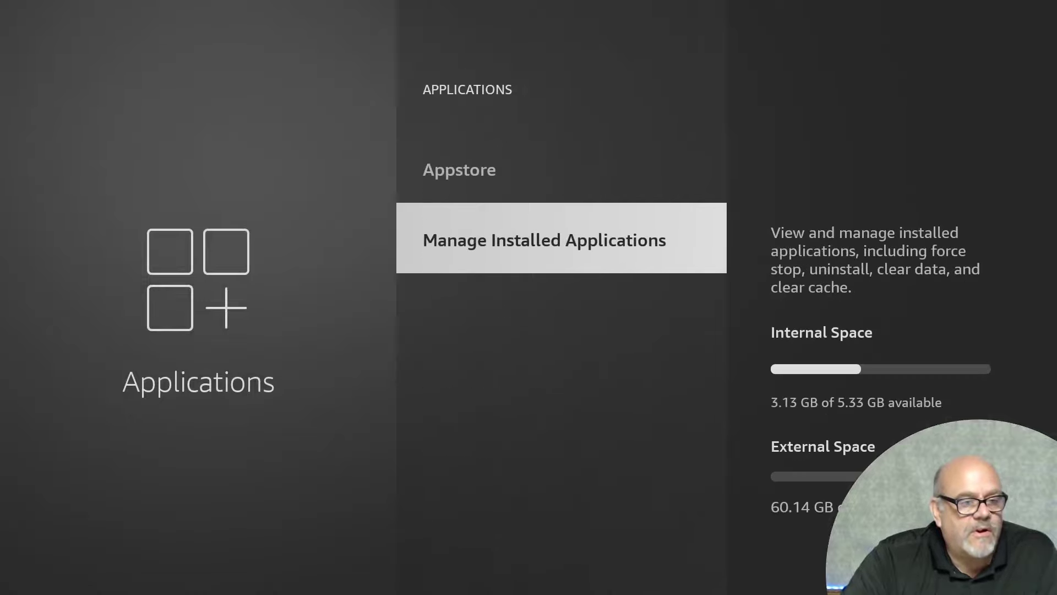
key("Return")
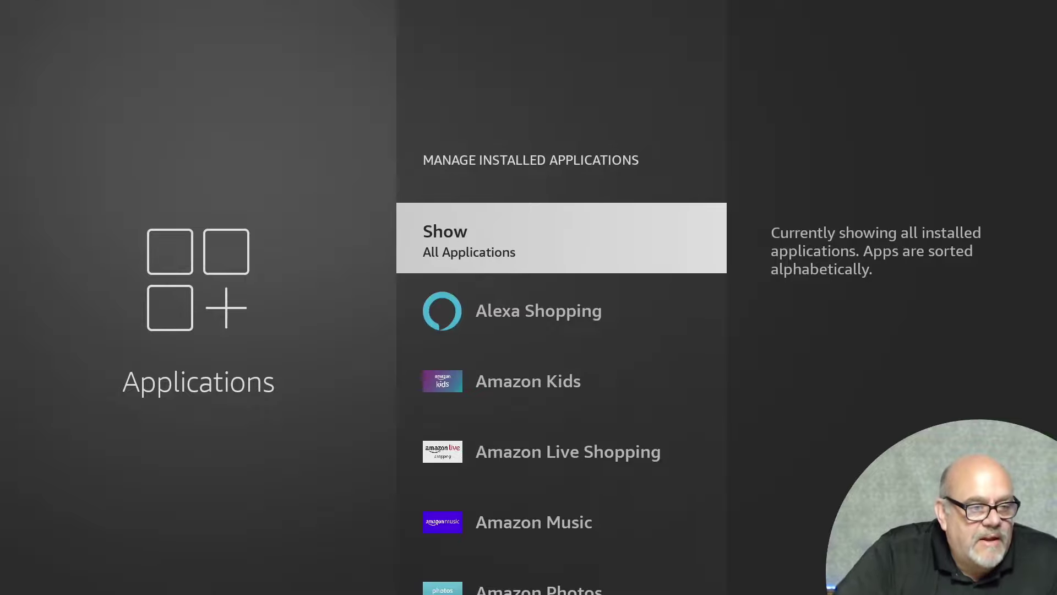
- Browse the installed apps list, checking storage for Prime Video, Redbox and X-plore
key("Down")
key("Down")
key("Down")
key("Down")
key("Down")
key("Down")
key("Down")
key("Down")
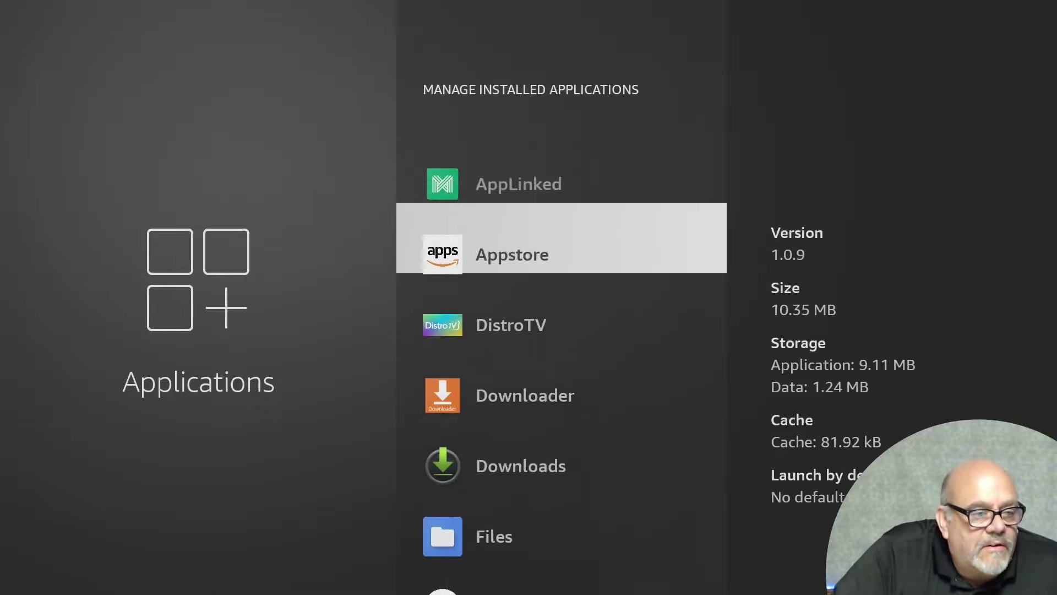
key("Down")
key("Down")
key("Down")
key("Down")
key("Down")
key("Down")
key("Down")
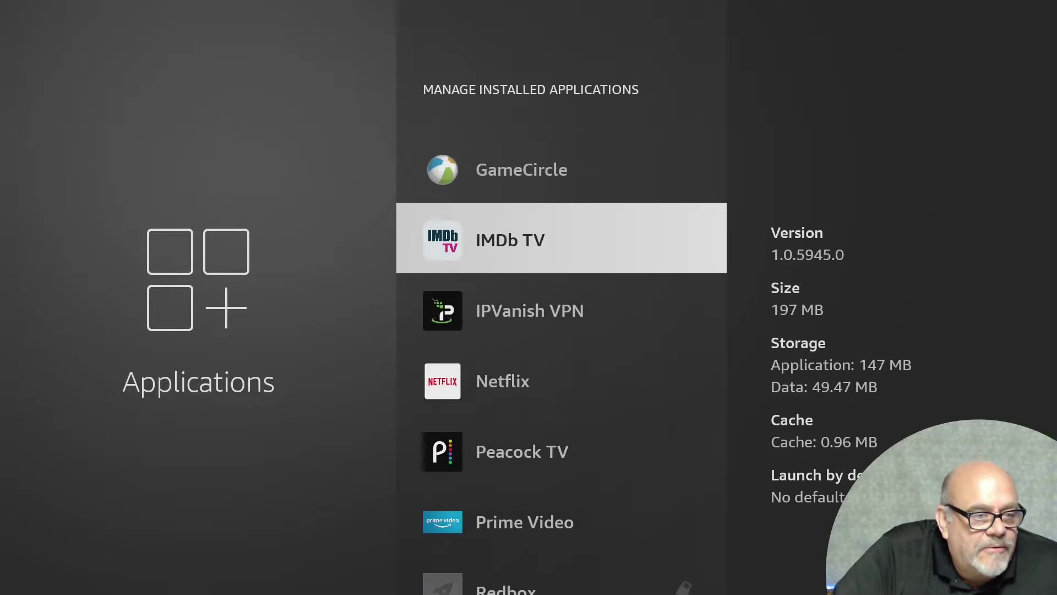
key("Down")
key("Down")
key("Down")
key("Down")
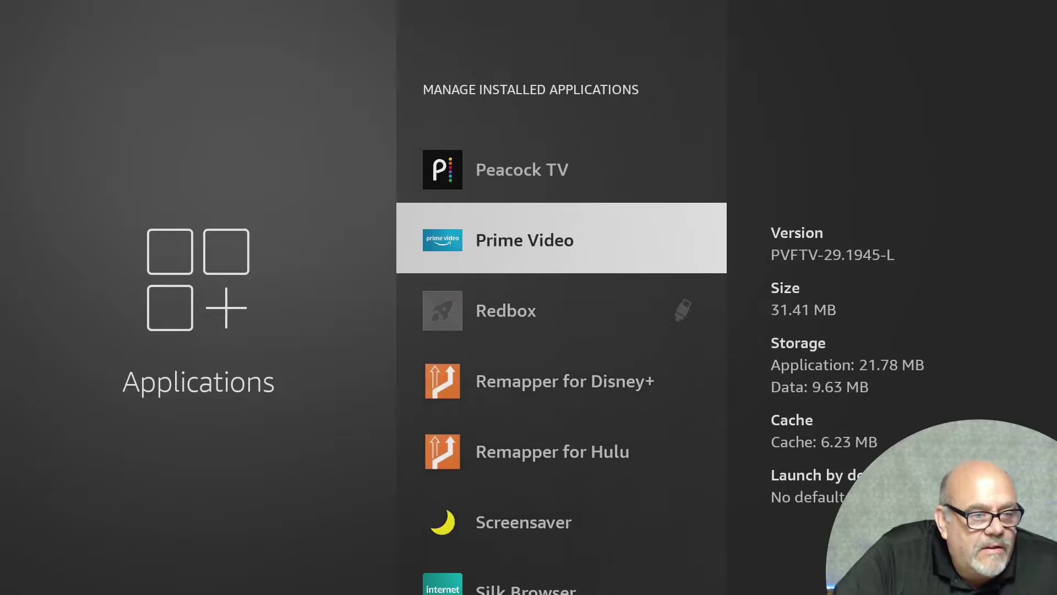
key("Down")
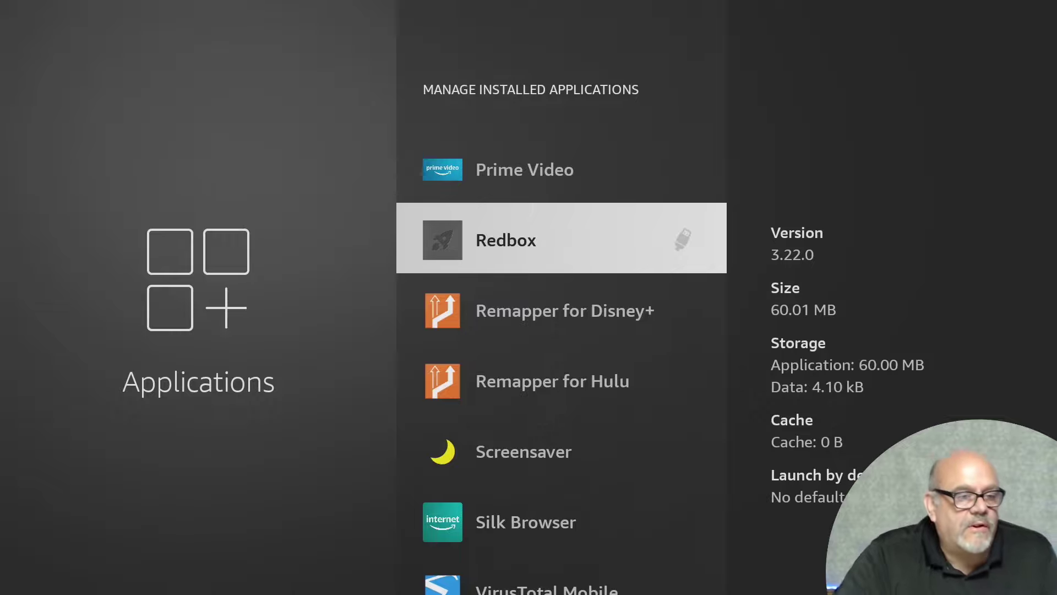
key("Down")
key("Down")
key("Down")
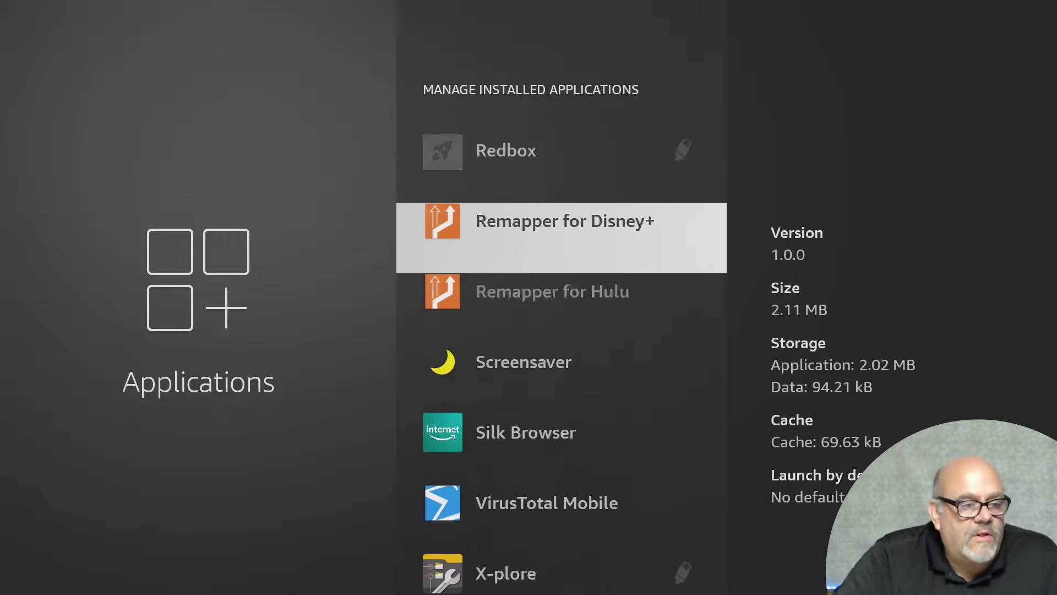
key("Up")
key("Up")
key("Up")
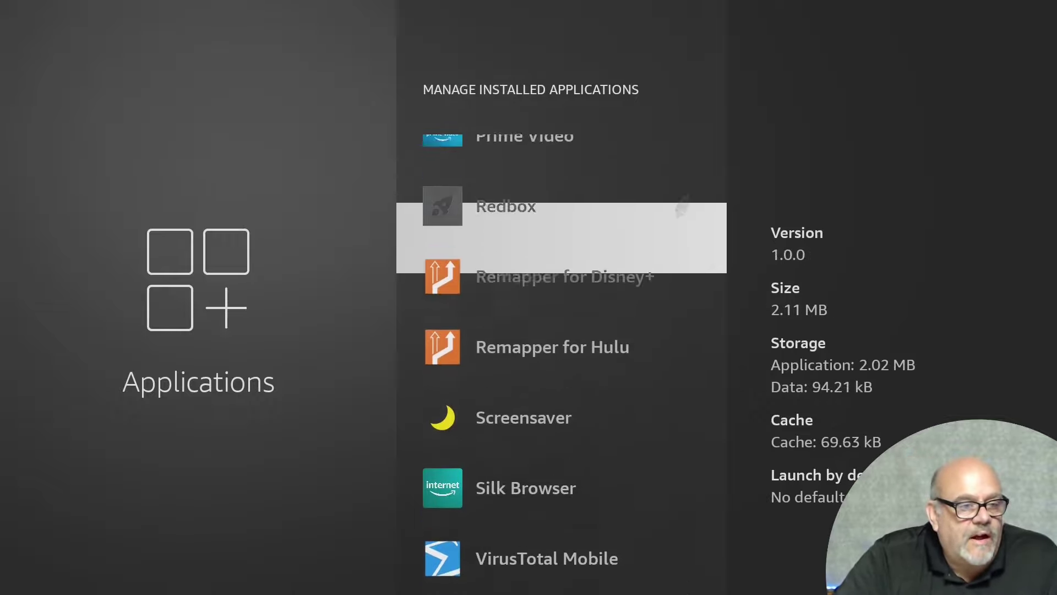
key("Down")
key("Down")
key("Down")
key("Down")
key("Down")
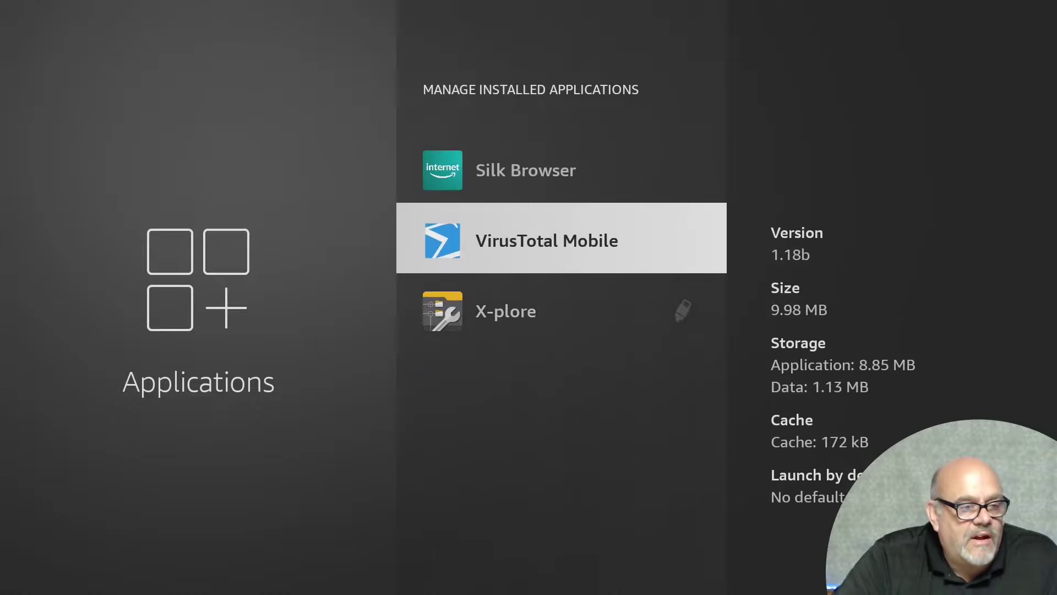
key("Down")
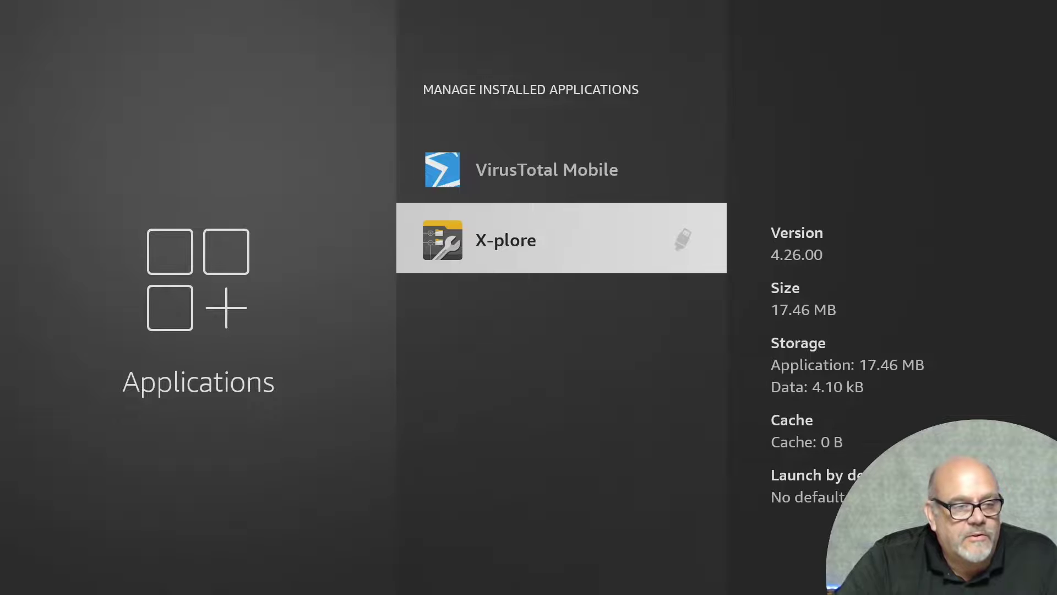
key("Up")
key("Up")
key("Up")
key("Up")
key("Up")
key("Up")
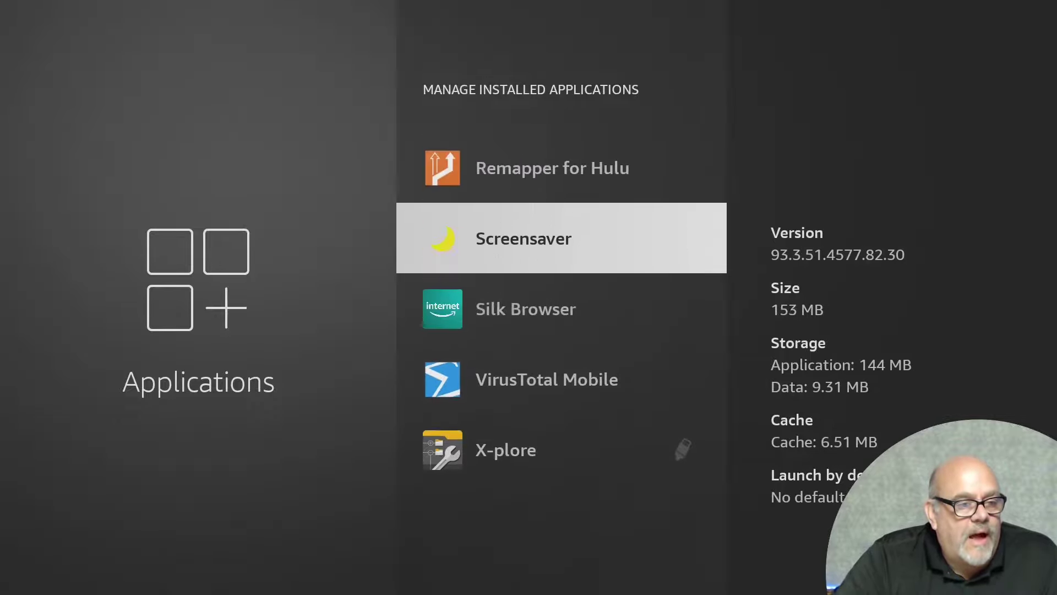
key("Up")
key("Up")
key("Up")
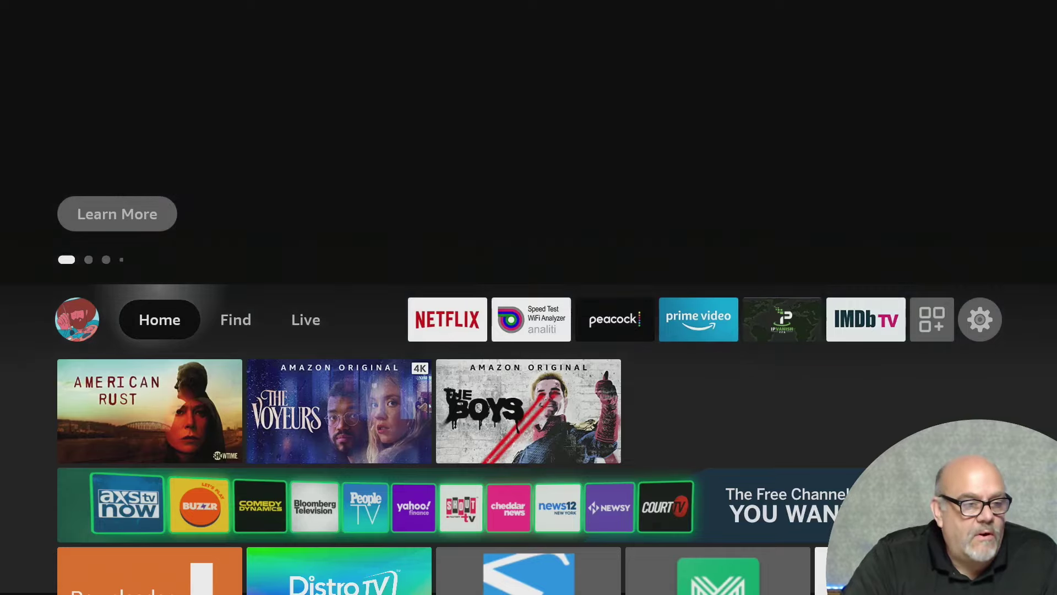
- Launch X-plore from Your Apps & Channels and allow its access permission
key("Home")
key("Right")
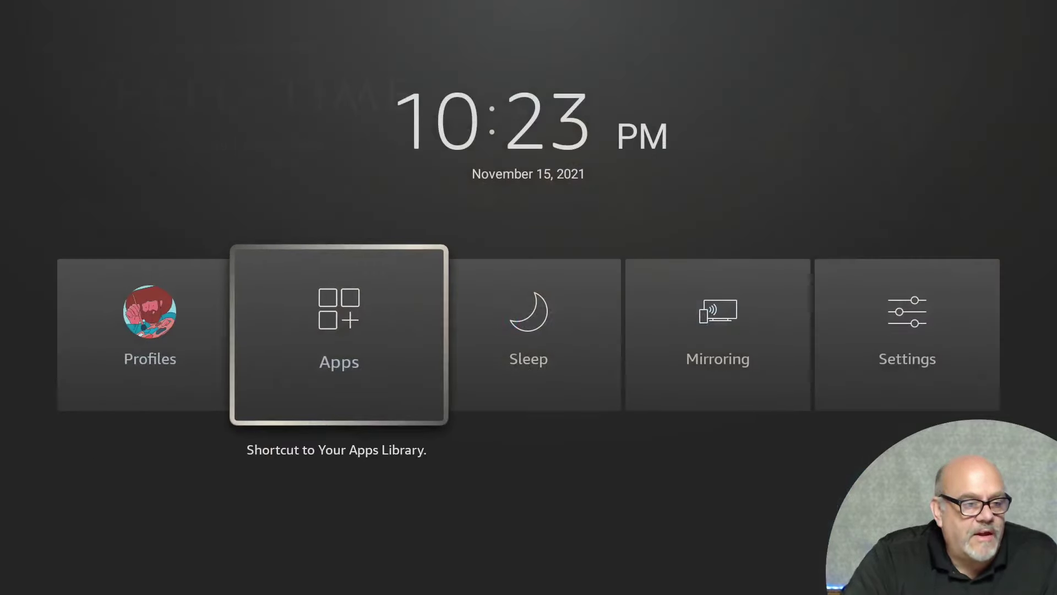
key("Return")
key("Down")
key("Down")
key("Down")
key("Down")
key("Right")
key("Right")
key("Right")
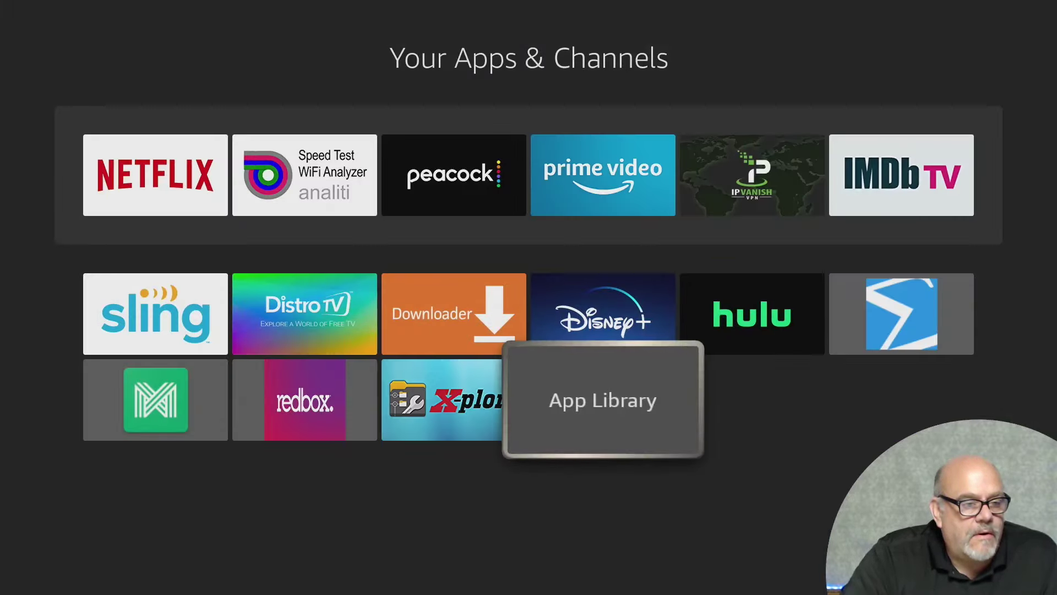
key("Left")
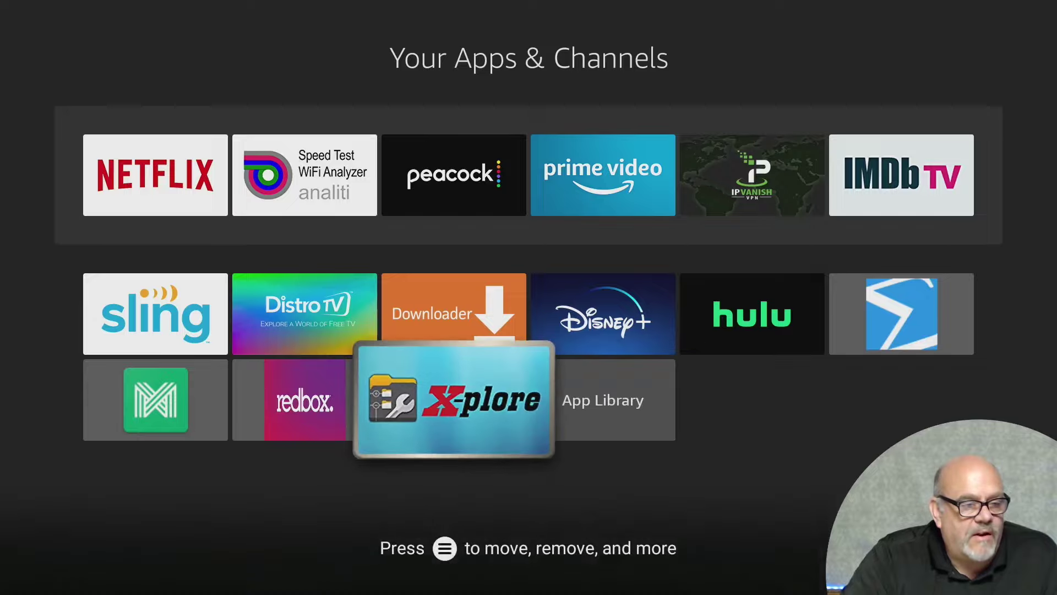
key("Return")
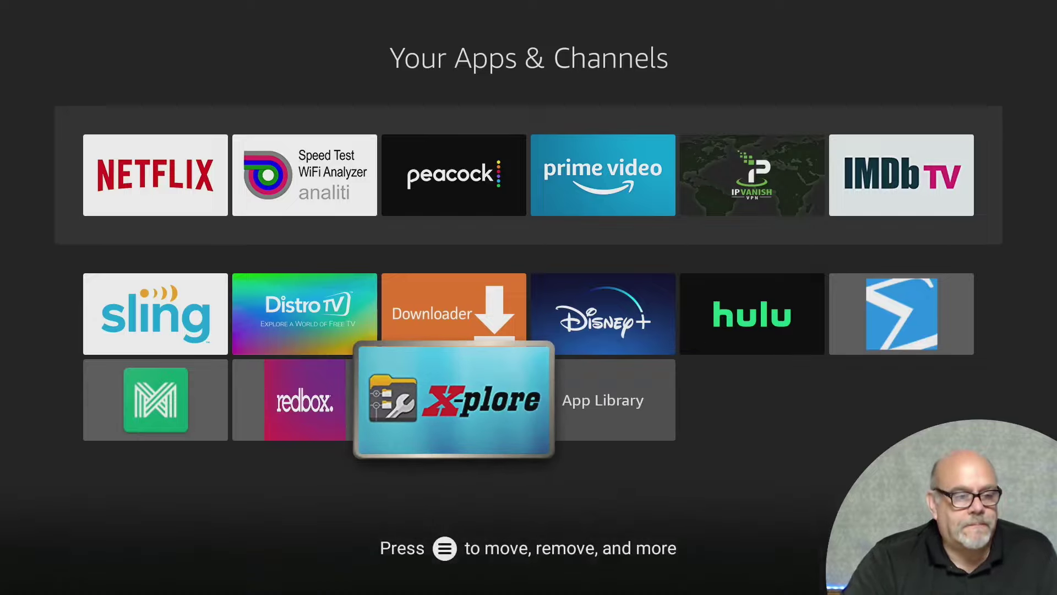
key("Return")
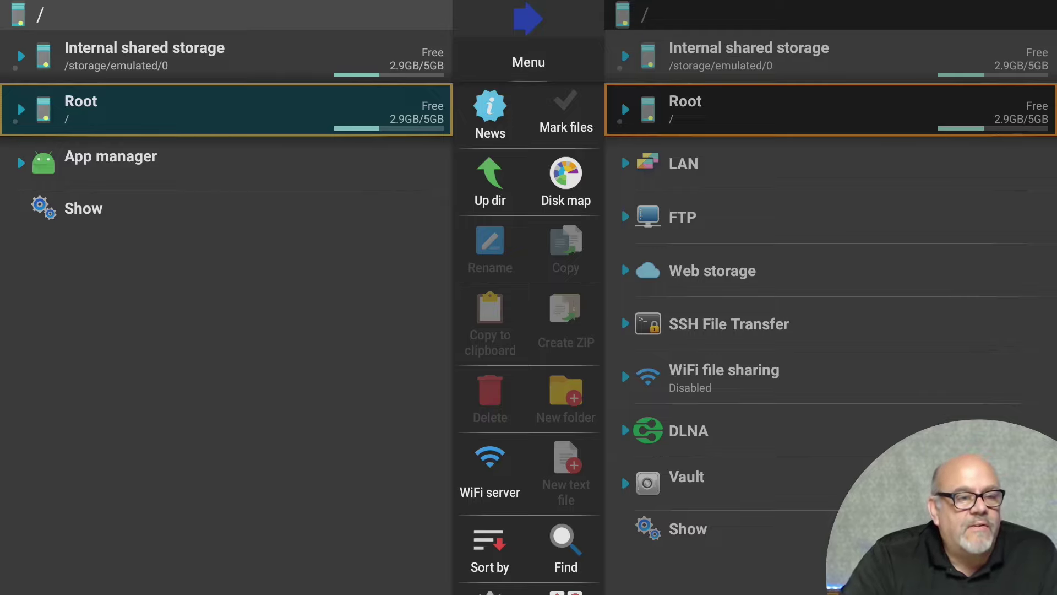
- In the second pane, expand Internal shared storage and open the Downloader folder
left_click(490, 115)
key("Right")
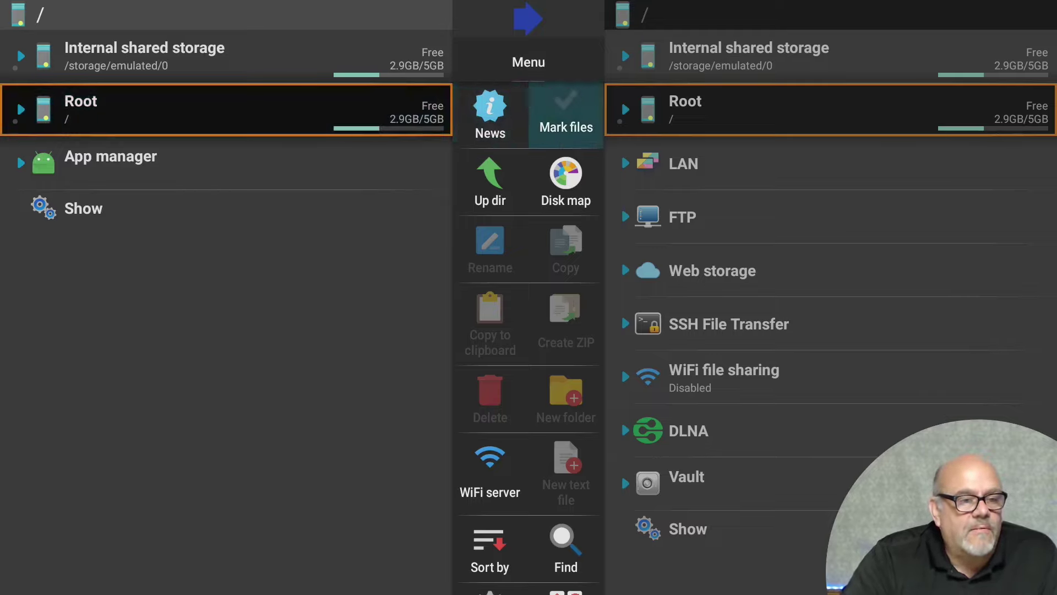
key("Right")
key("Up")
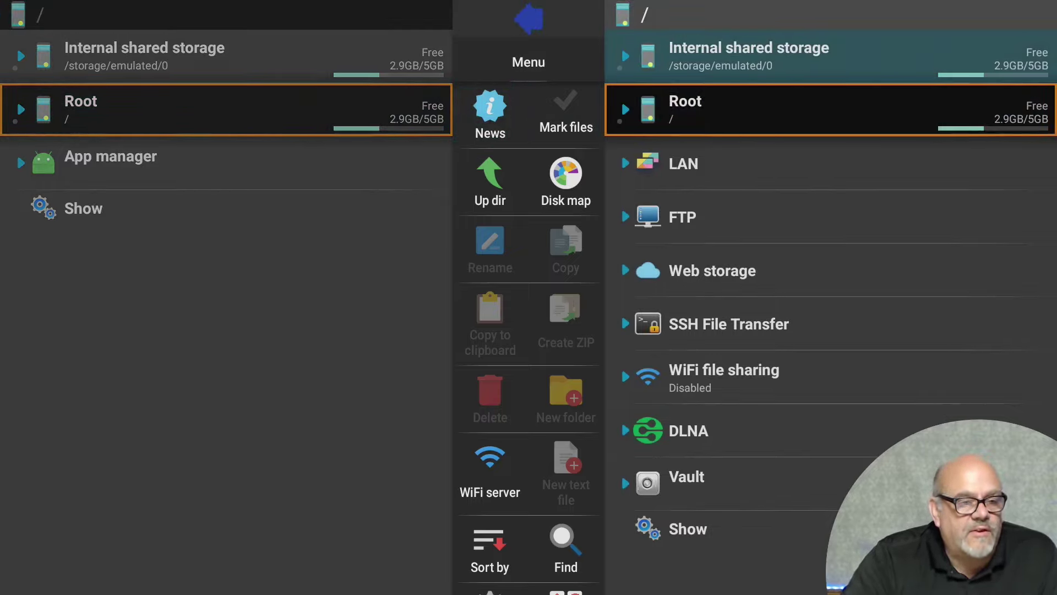
key("Return")
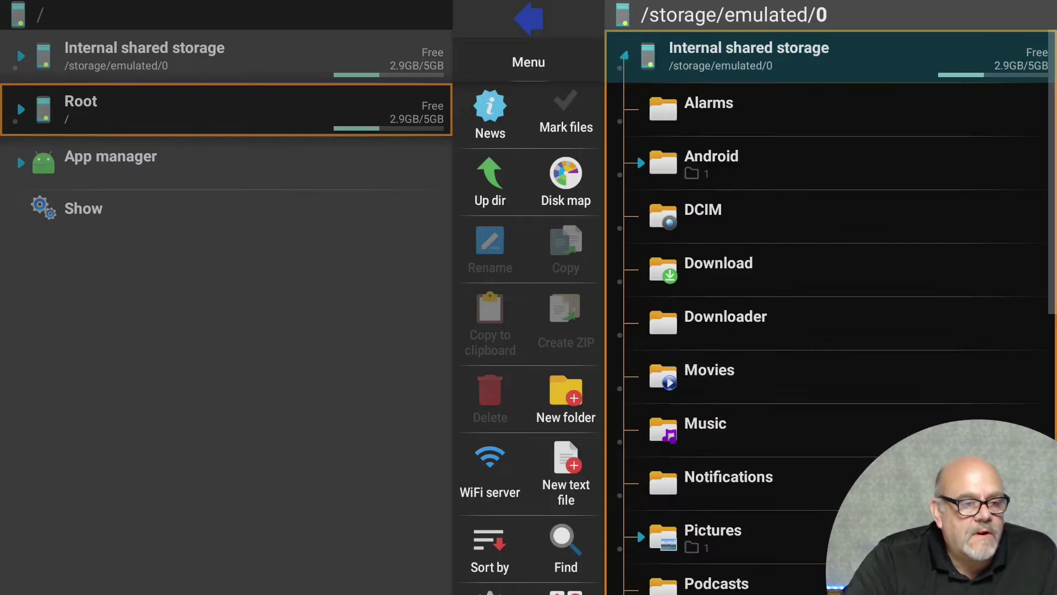
key("Down")
key("Down")
key("Down")
key("Down")
key("Down")
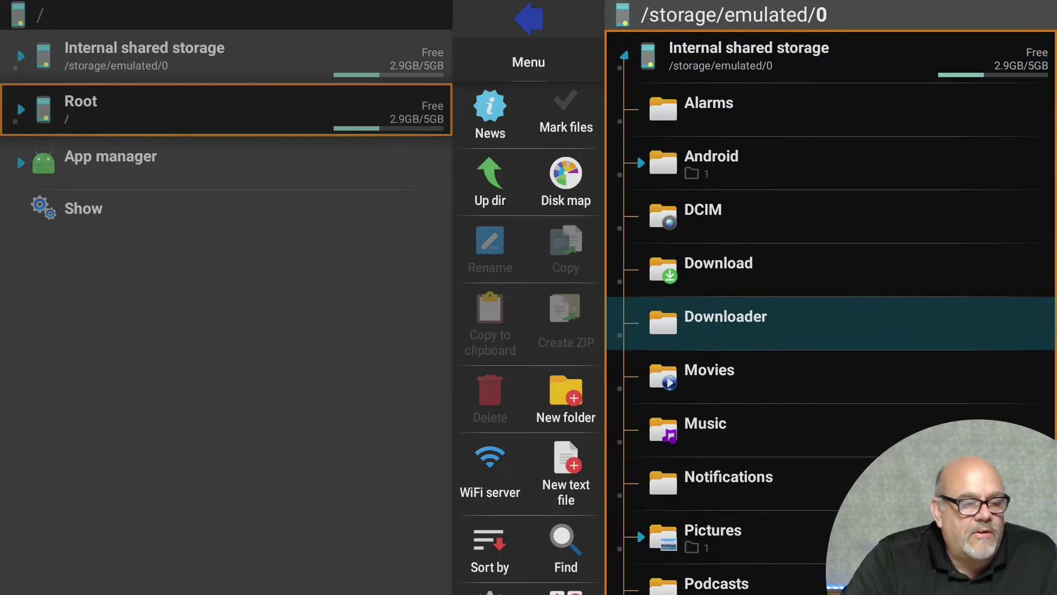
key("Return")
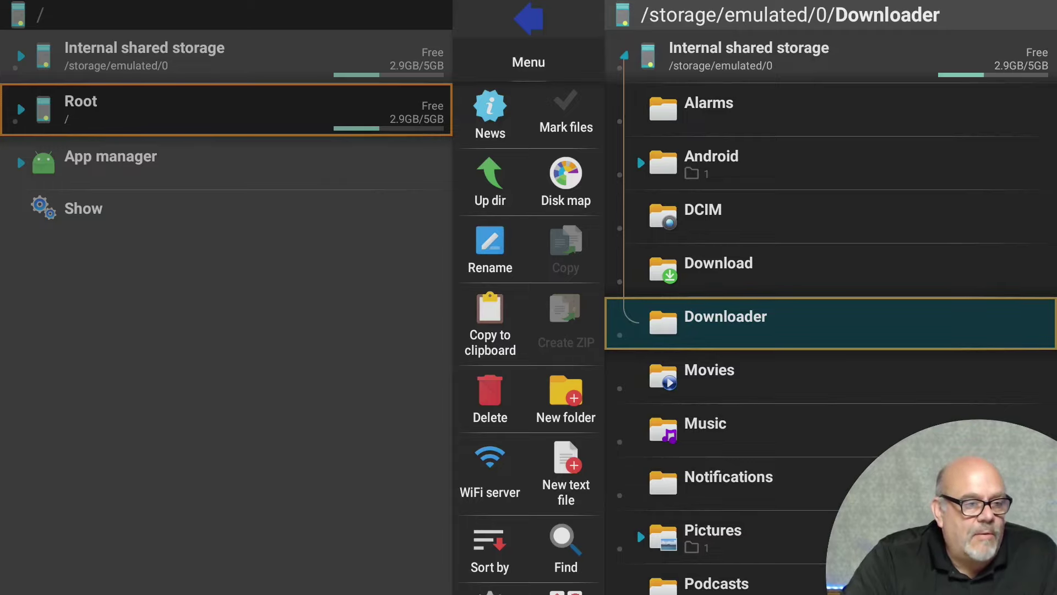
- In the first pane, expand App manager and open its Installed apps list
key("Left")
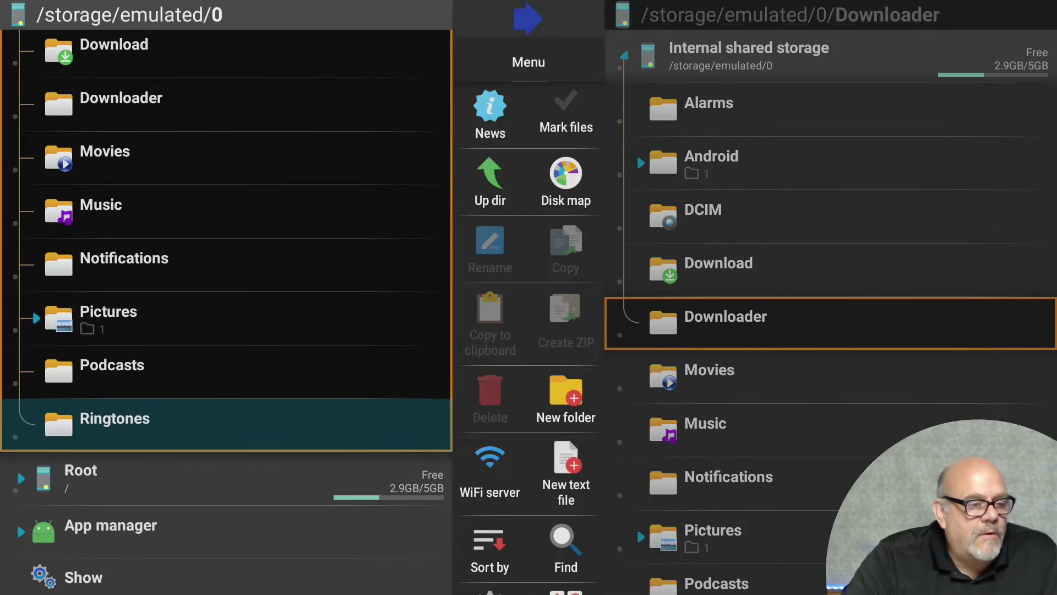
key("Down")
key("Return")
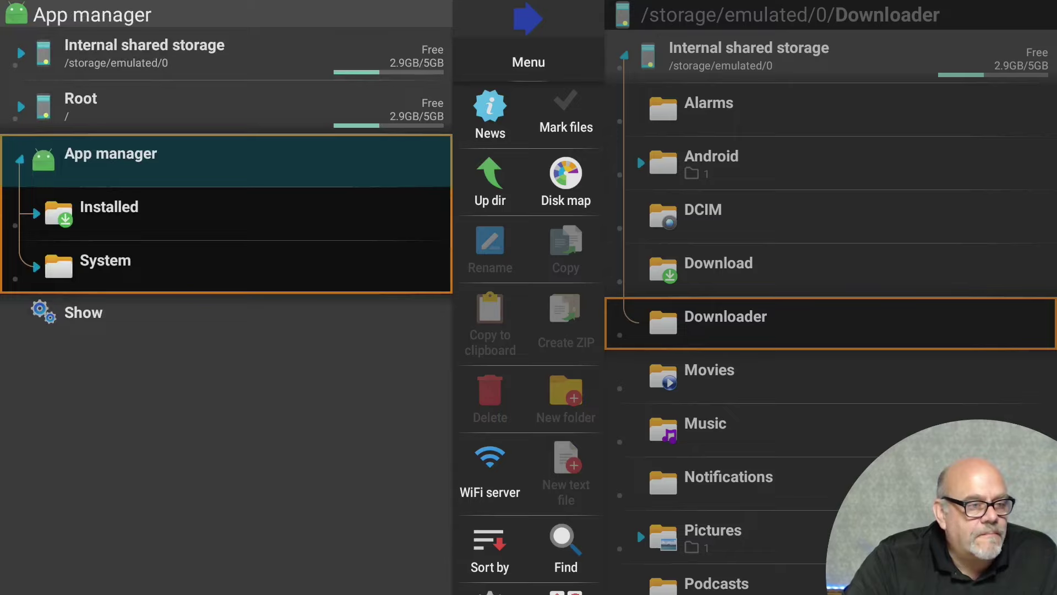
key("Down")
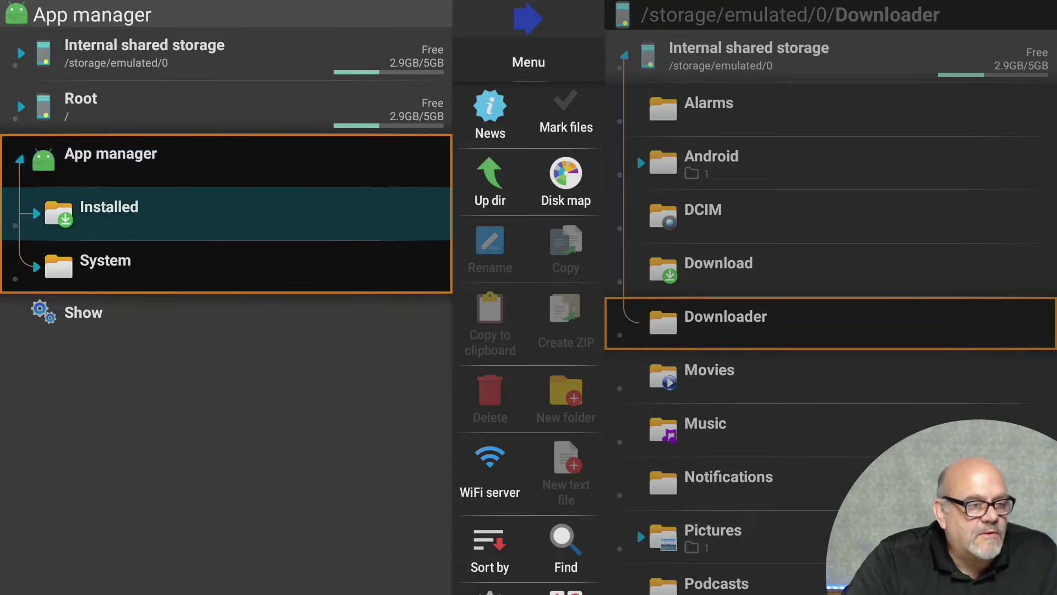
key("Return")
key("Down")
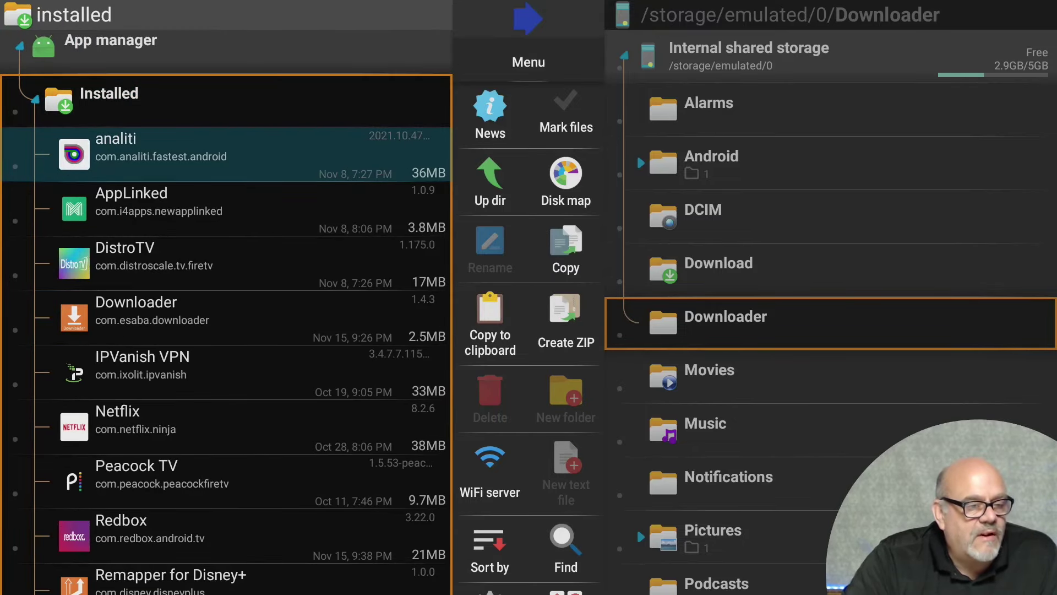
key("Up")
key("Down")
key("Down")
key("Down")
key("Down")
key("Down")
key("Down")
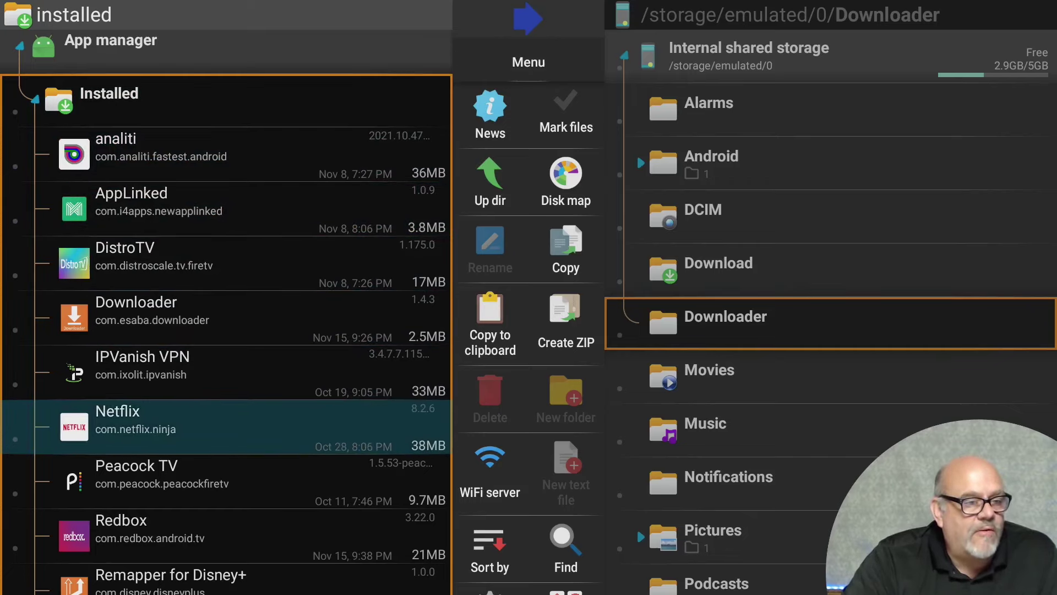
key("Down")
key("Down")
key("Up")
key("Up")
key("Up")
key("Up")
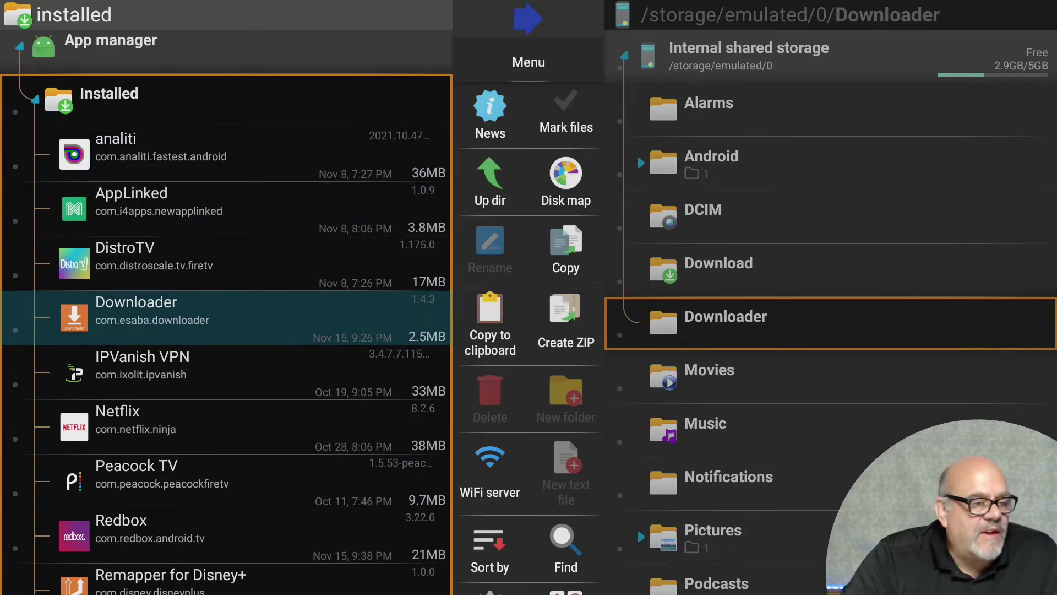
key("Up")
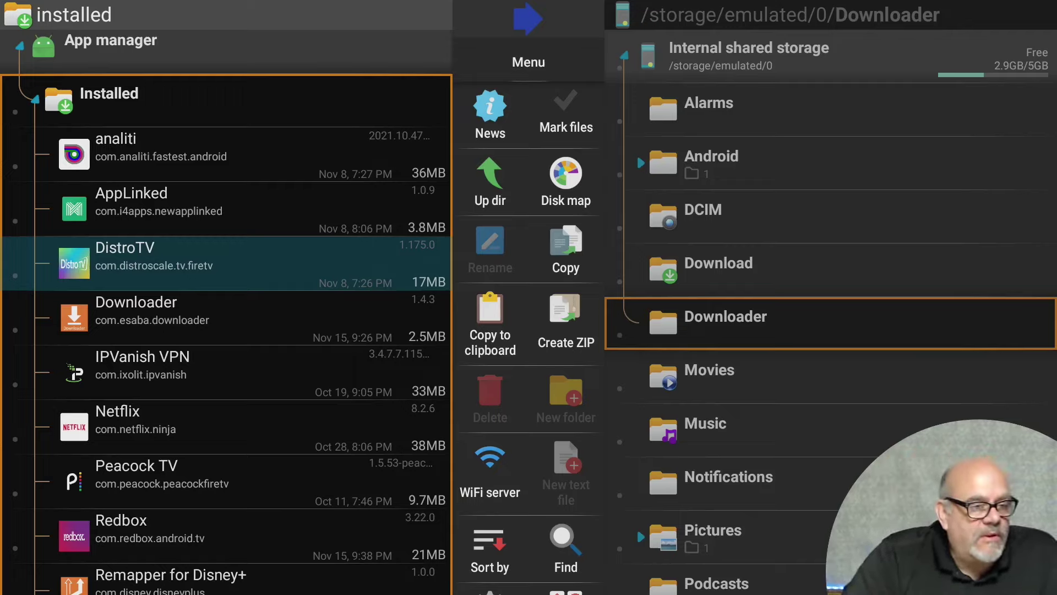
- Move DistroTV's apk into the internal Downloader folder with X-plore's Move action, uninstalling it
key("Return")
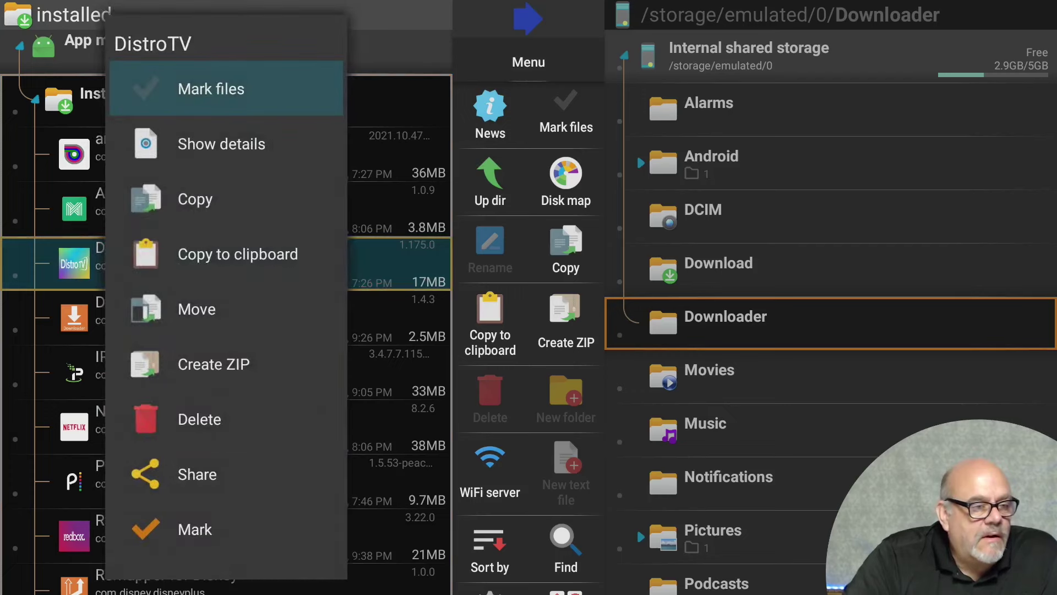
key("Down")
key("Down")
key("Down")
key("Down")
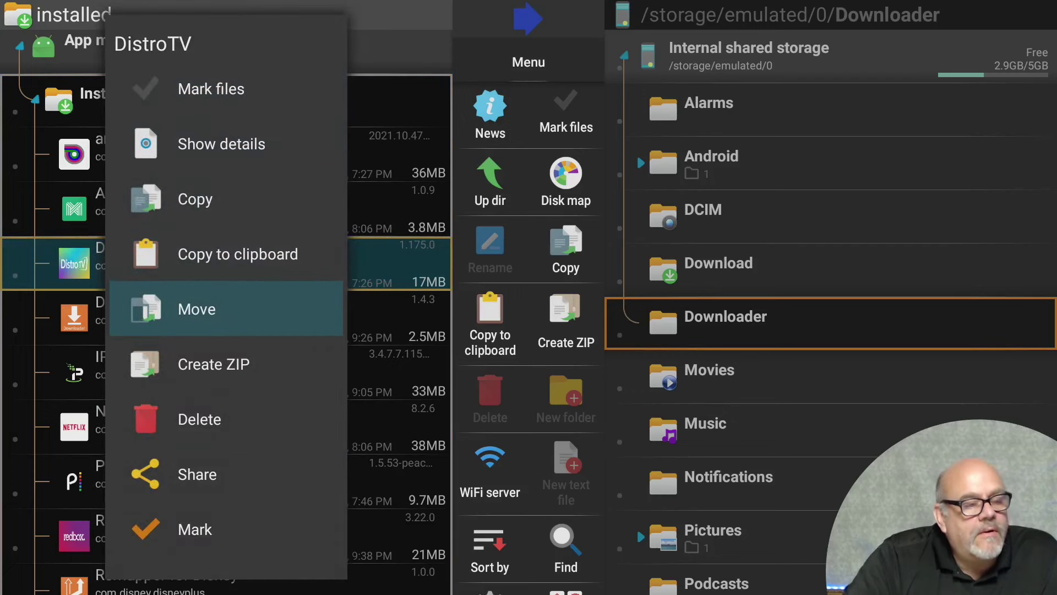
key("Return")
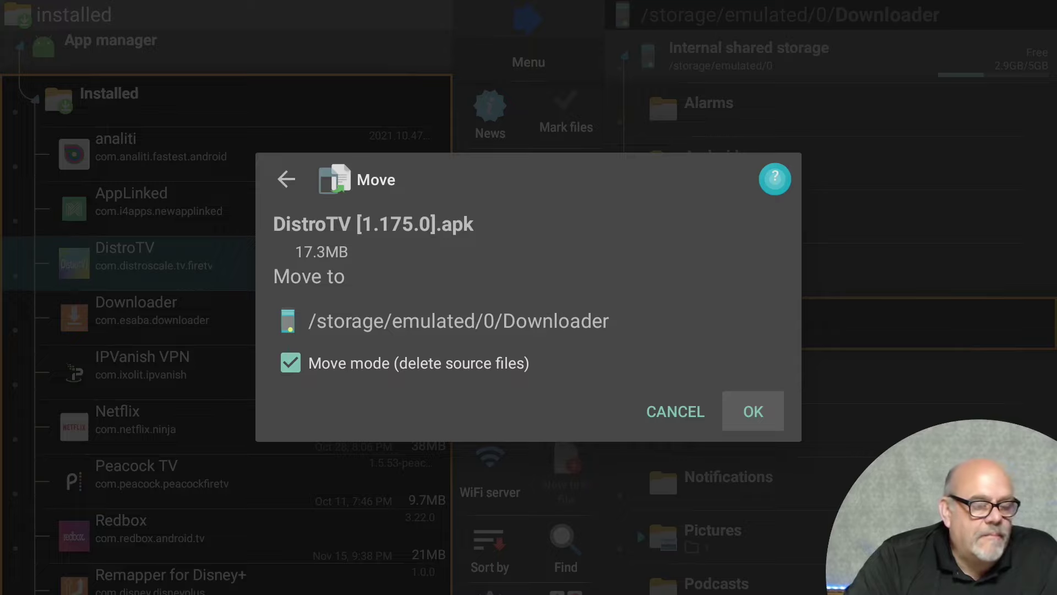
key("Up")
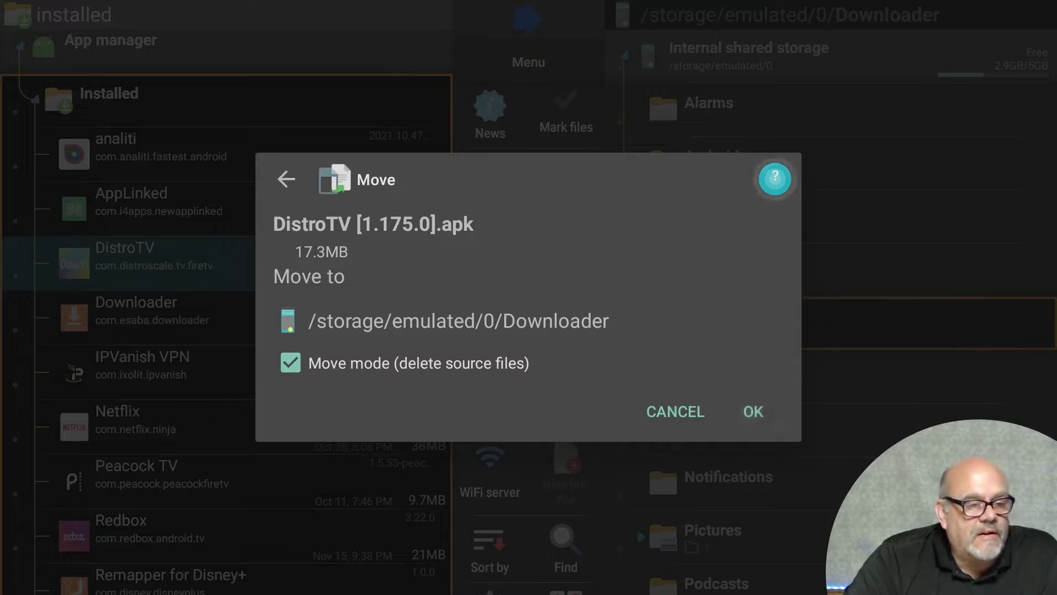
key("Down")
key("Down")
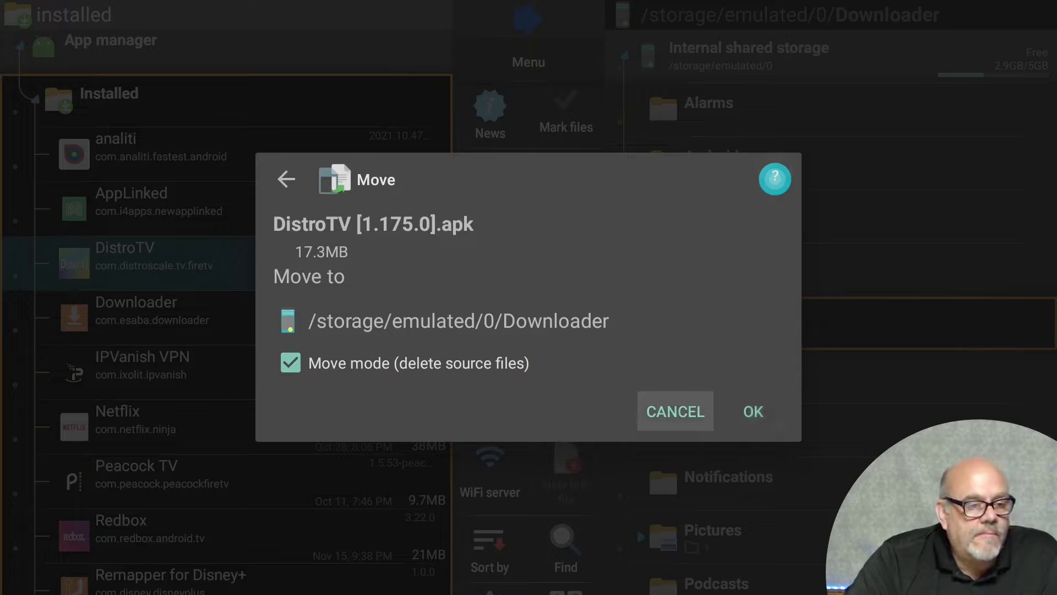
key("Right")
key("Return")
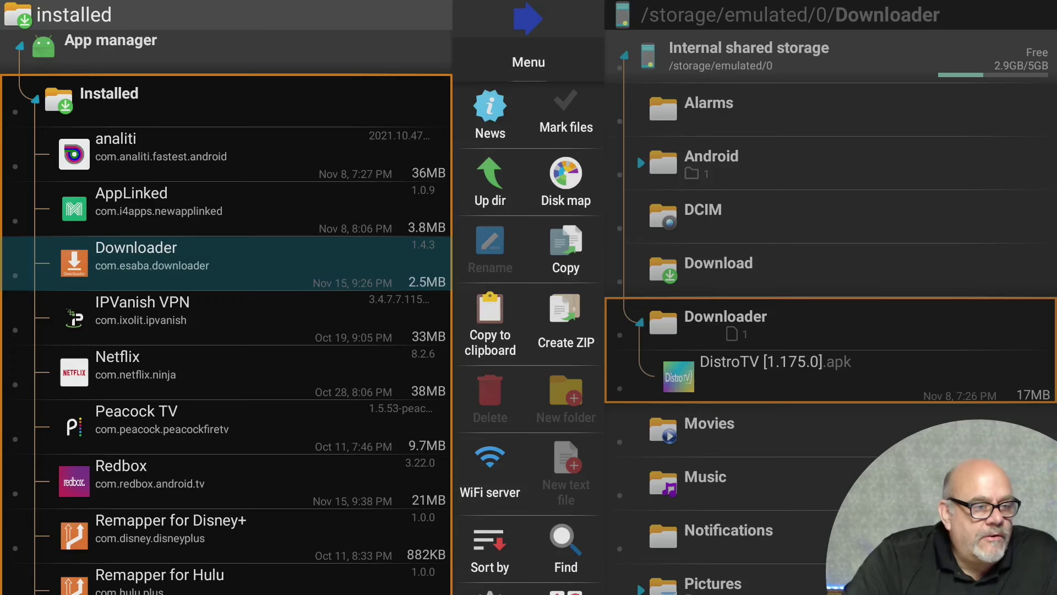
- Install DistroTV [1.175.0].apk from the Downloader folder and finish with DONE
key("Right")
key("Right")
key("Right")
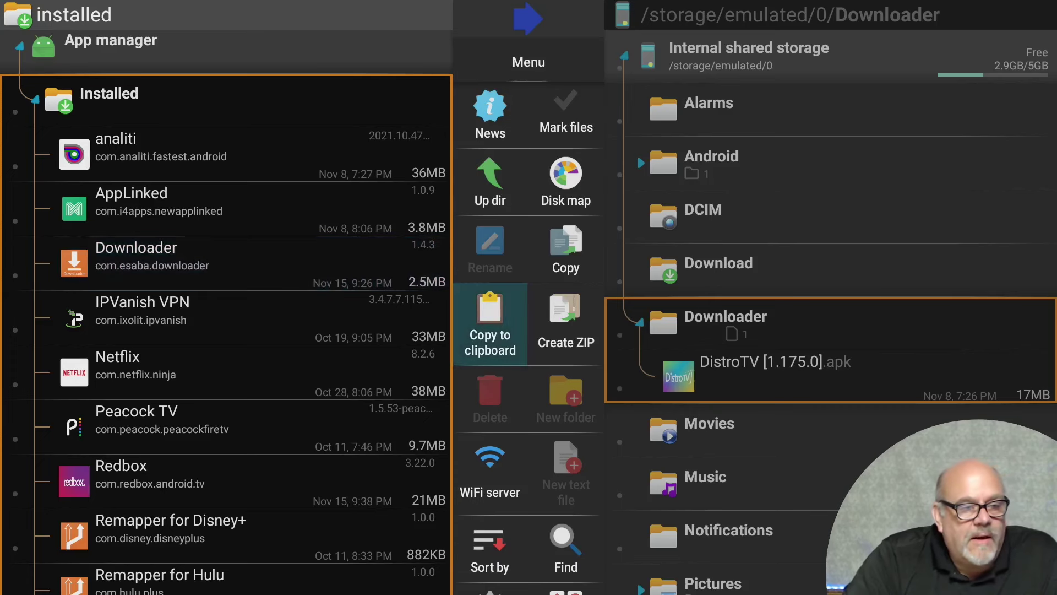
key("Down")
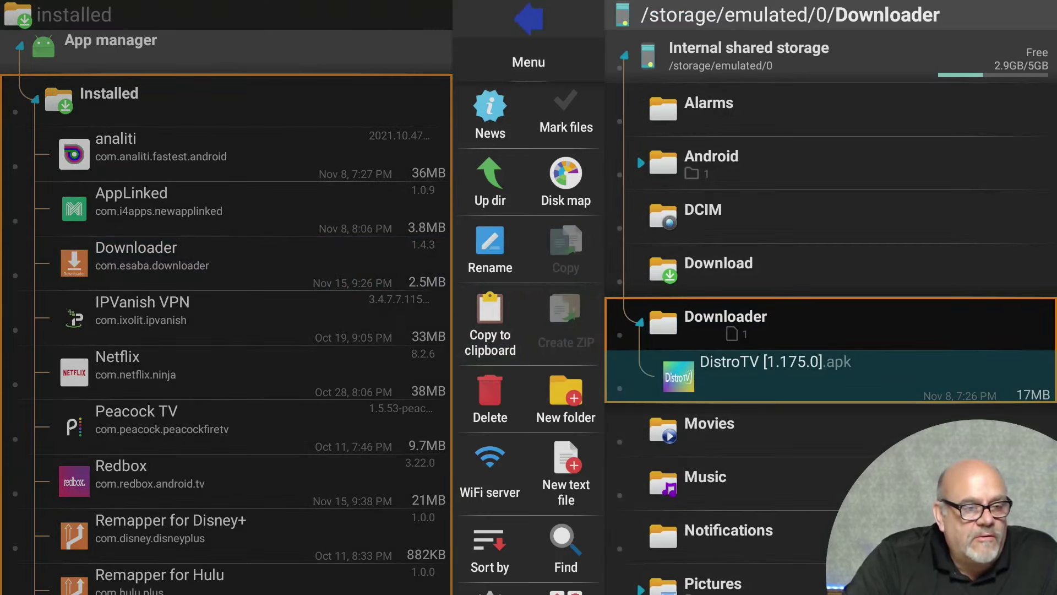
key("Return")
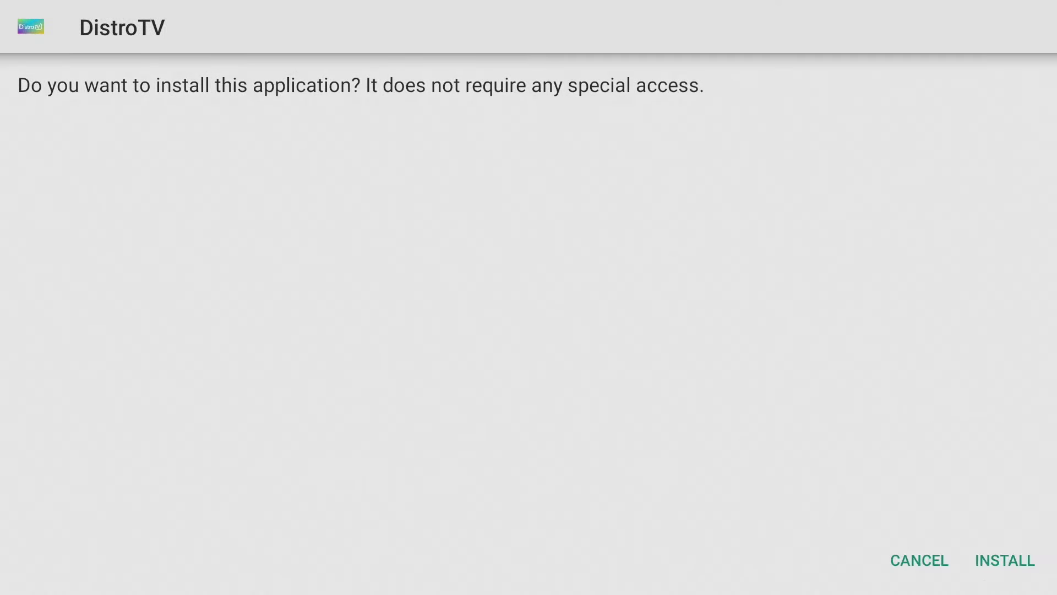
key("Right")
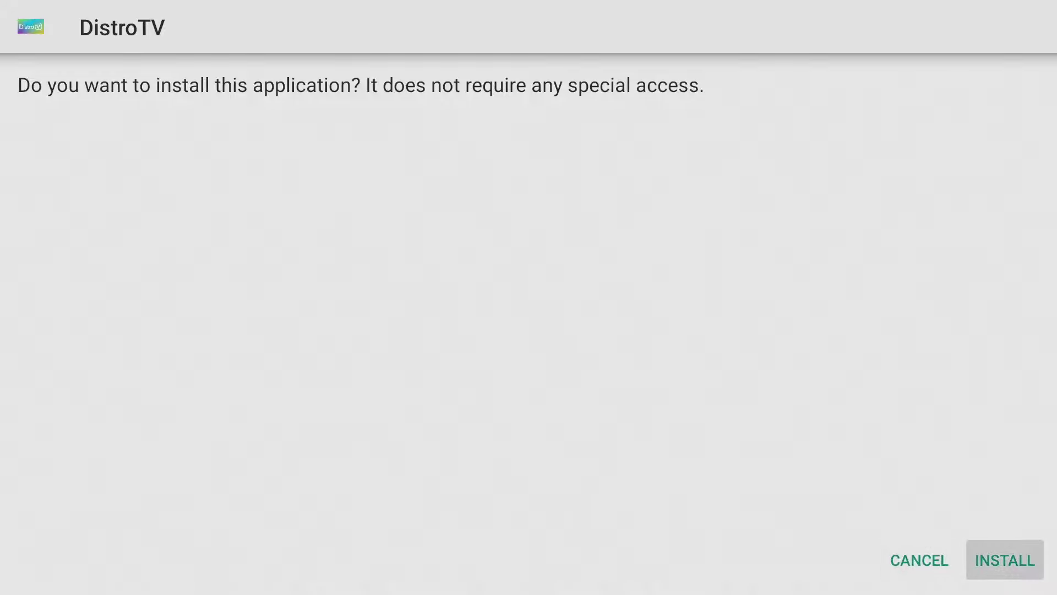
key("Return")
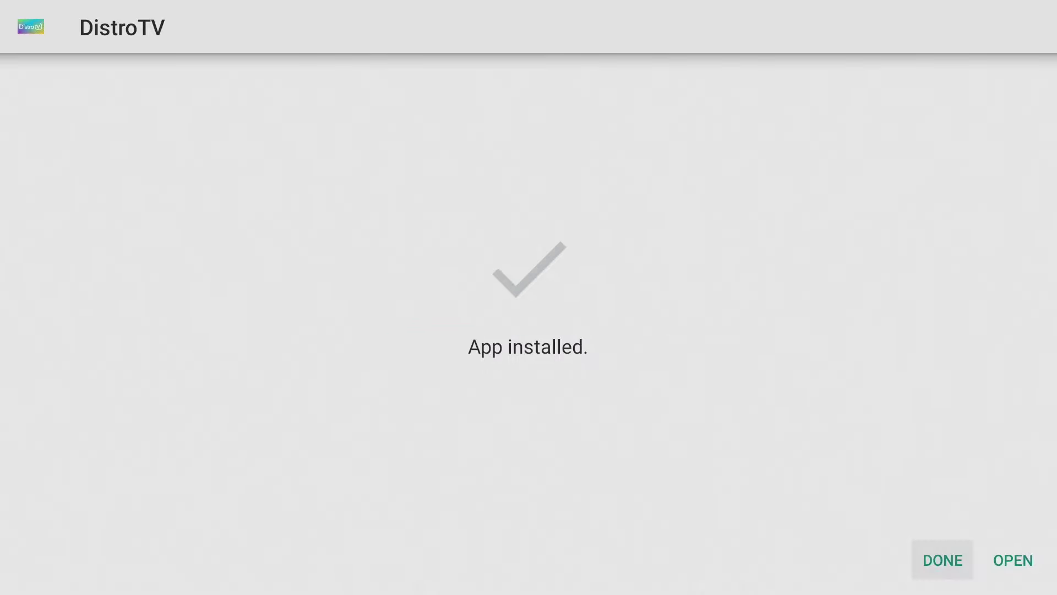
key("Return")
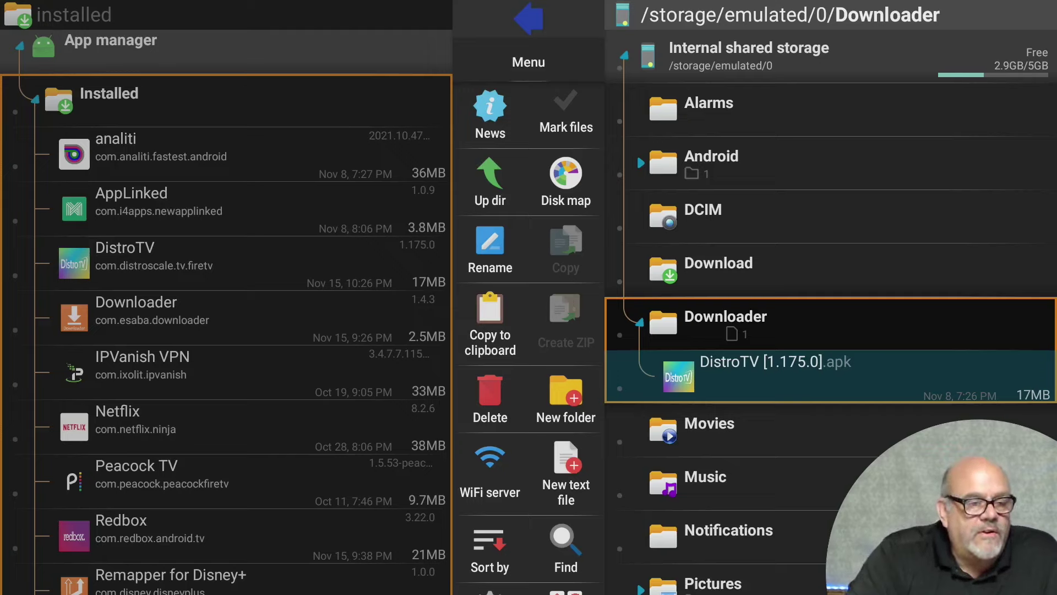
- Delete 'DistroTV [1.175.0].apk' from the Downloader folder, then return to the Fire TV home screen
key("Return")
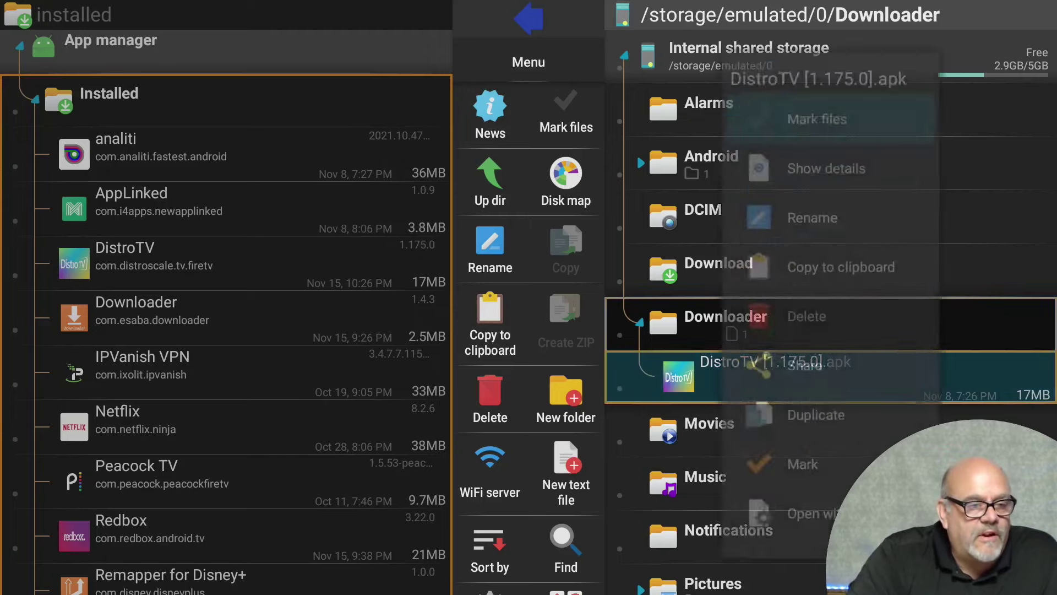
key("Down")
key("Down")
key("Down")
key("Down")
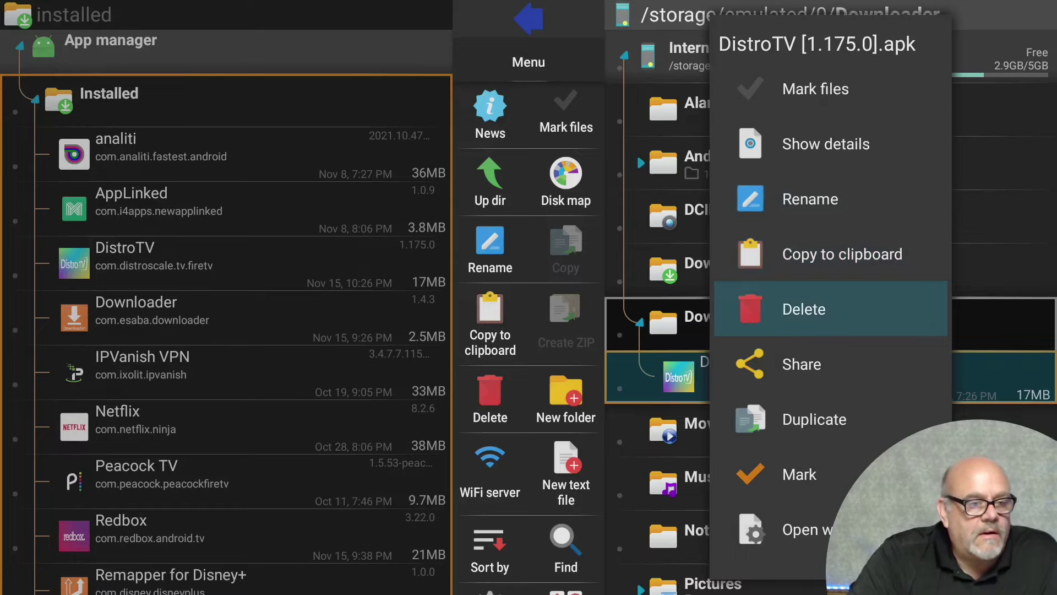
key("Return")
key("Return")
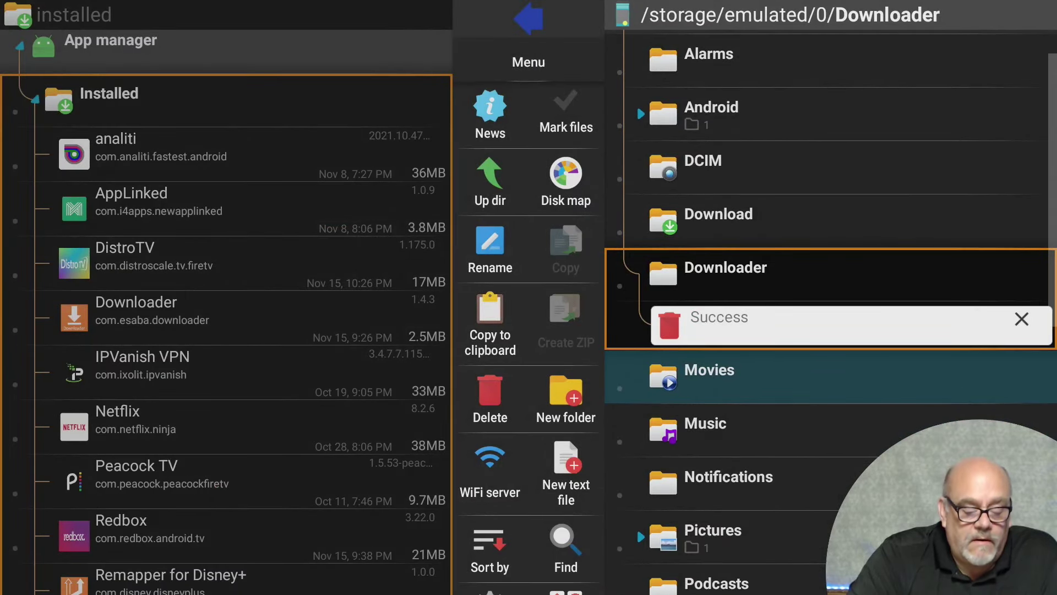
key("Home")
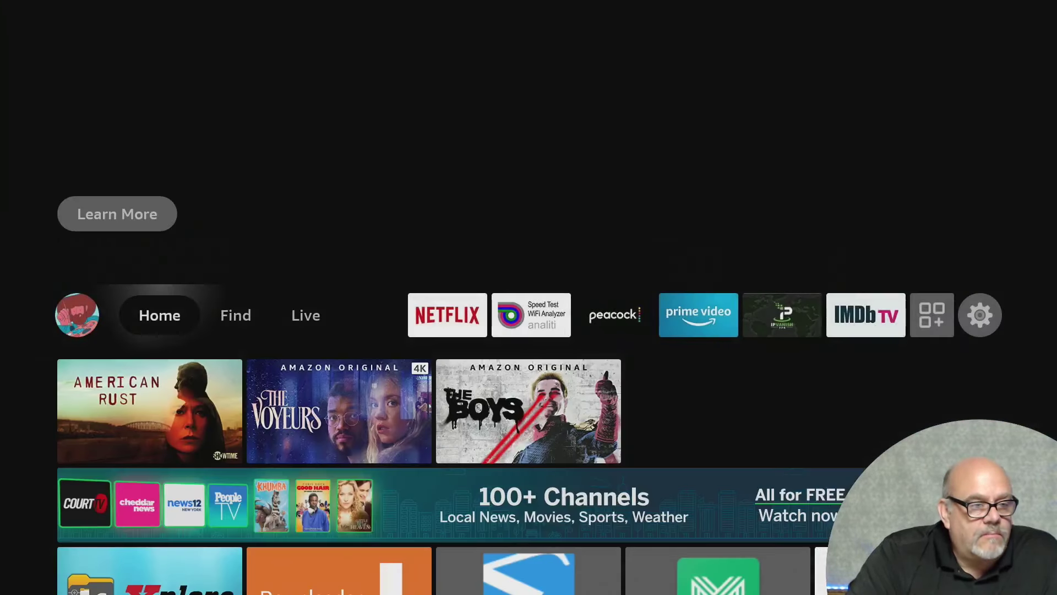
key("Right")
key("Right")
key("Right")
key("Right")
key("Right")
key("Right")
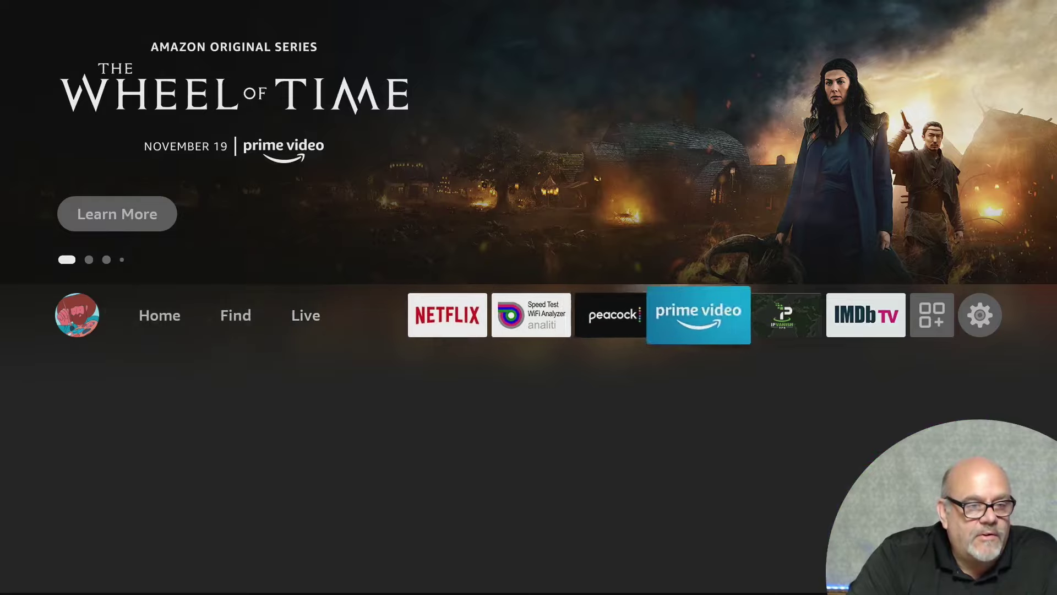
key("Right")
key("Right")
key("Right")
key("Right")
key("Down")
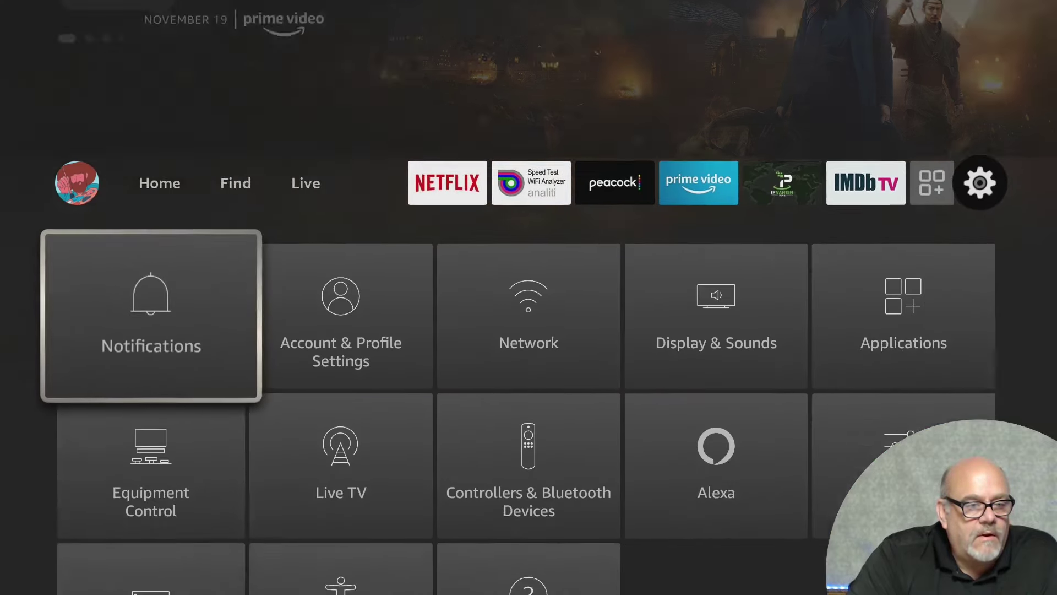
key("Right")
key("Right")
key("Right")
key("Right")
key("Return")
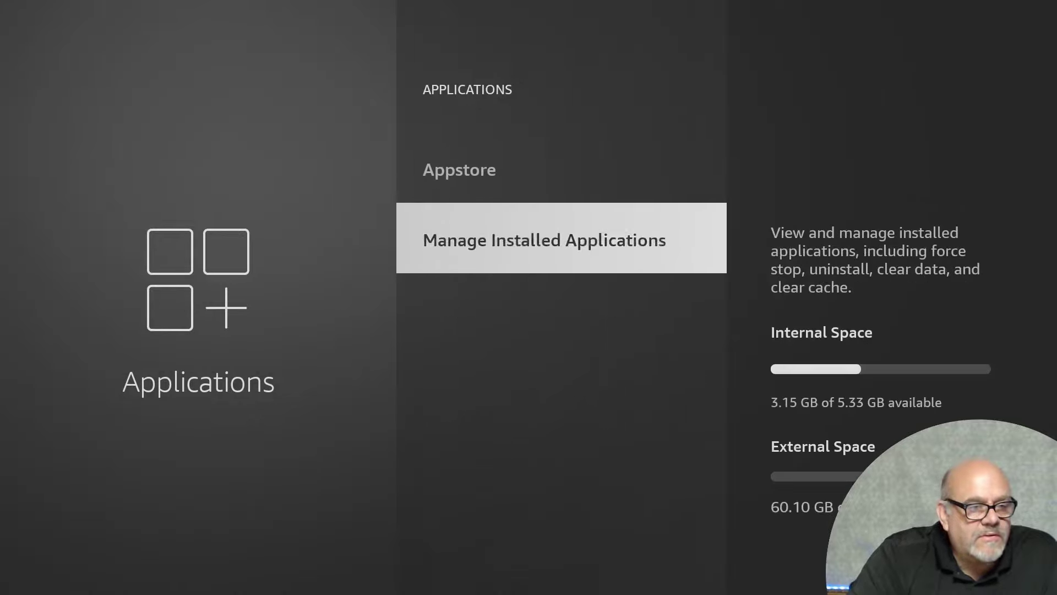
key("Return")
key("Down")
key("Down")
key("Down")
key("Down")
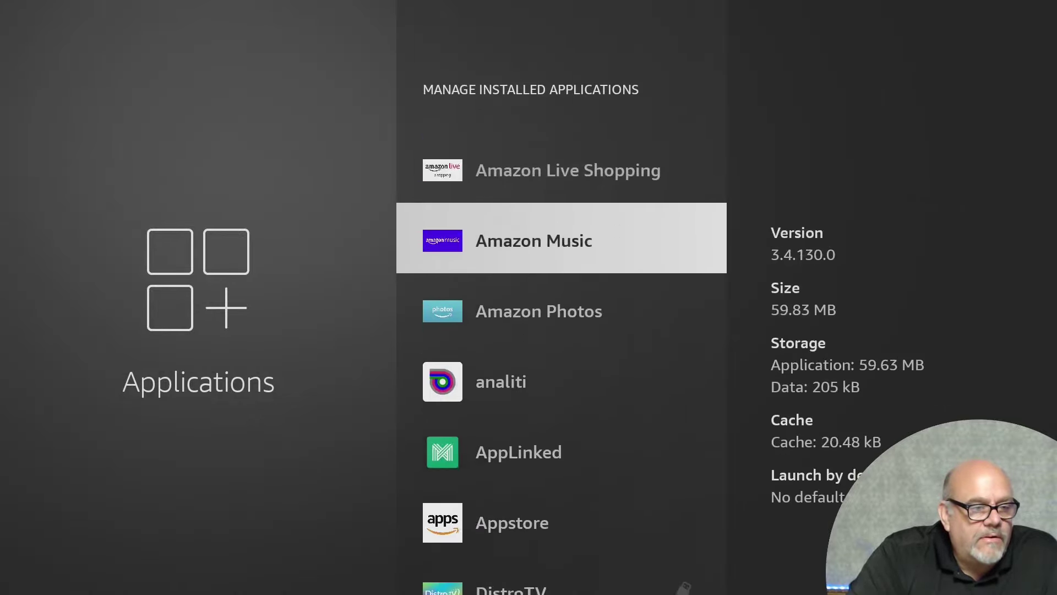
key("Down")
key("Down")
key("Down")
key("Down")
key("Down")
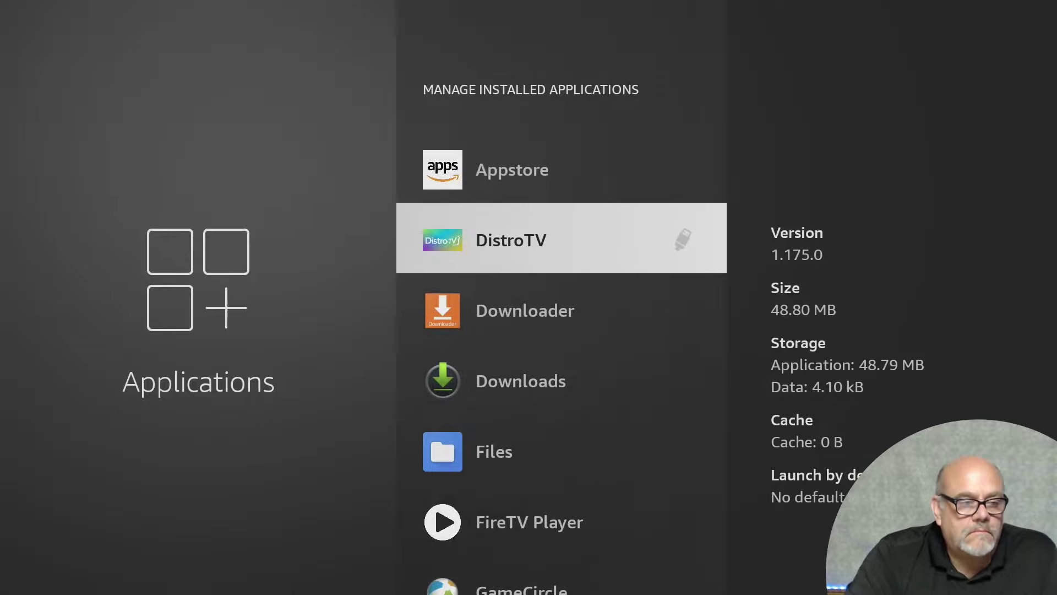
key("Home")
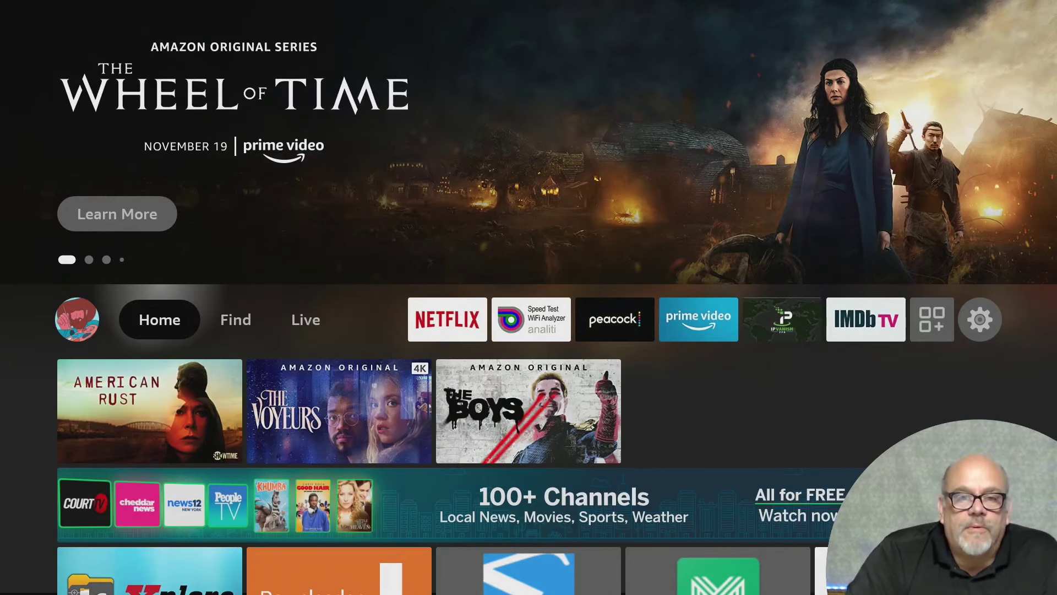